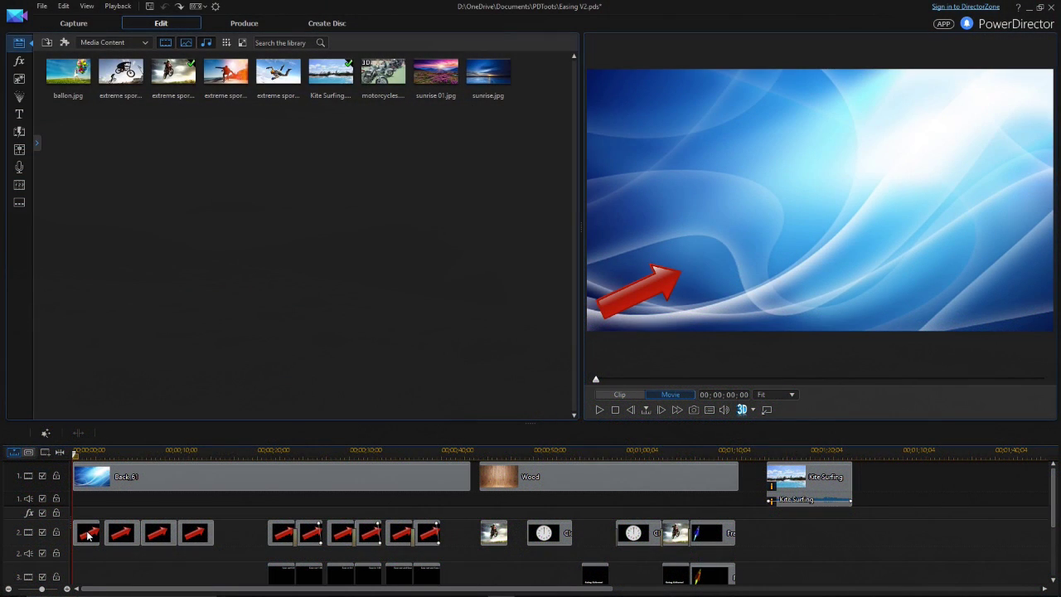
Keyframe the first red arrow's position so it moves from lower-left to the top-right corner by 3;00
left_click(88, 533)
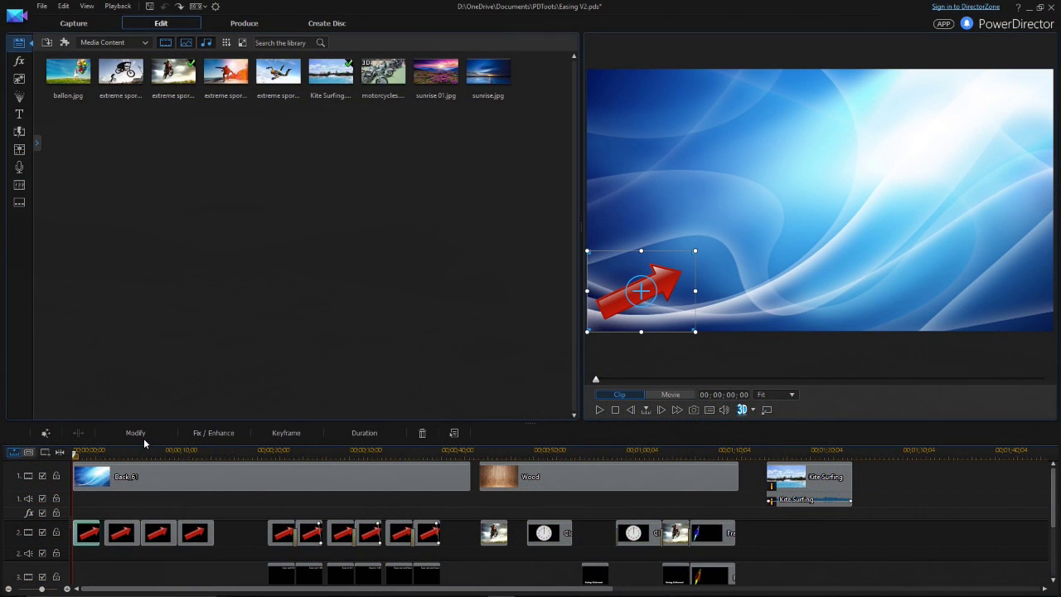
left_click(135, 433)
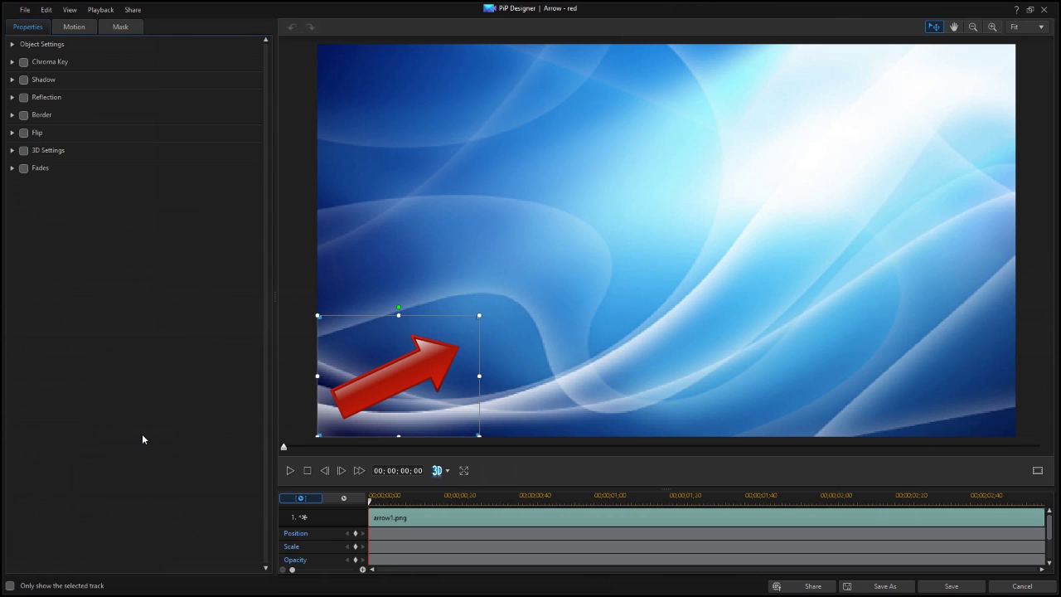
left_click(355, 534)
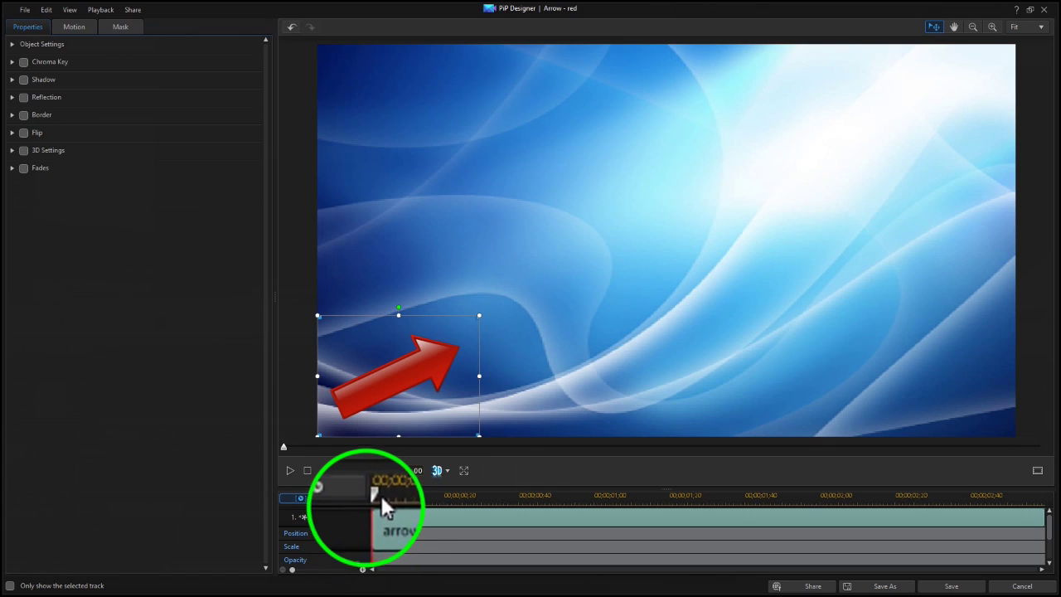
left_click_drag(370, 497, 1057, 547)
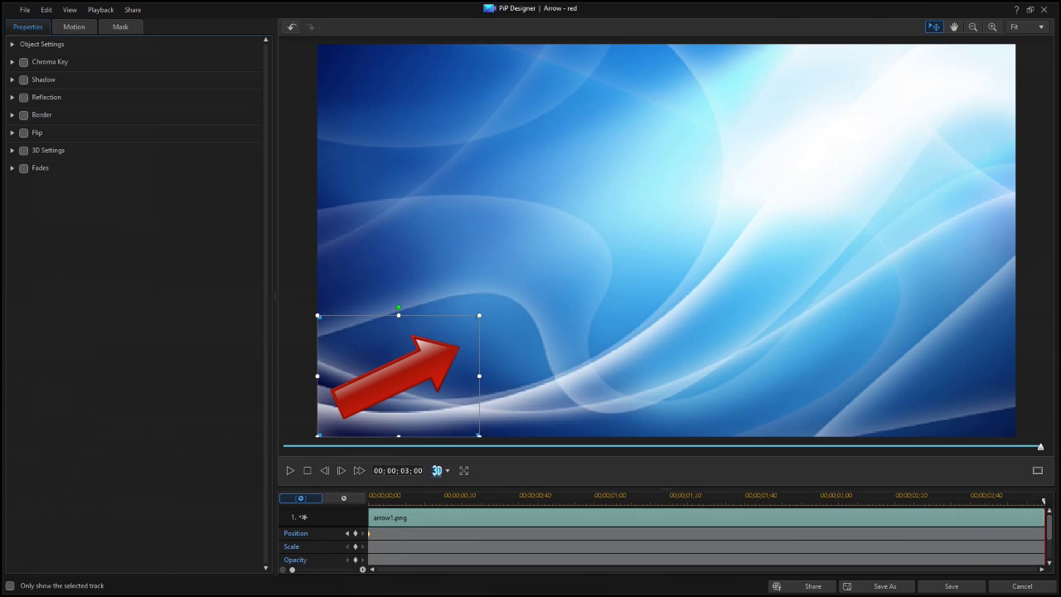
left_click_drag(398, 390, 903, 123)
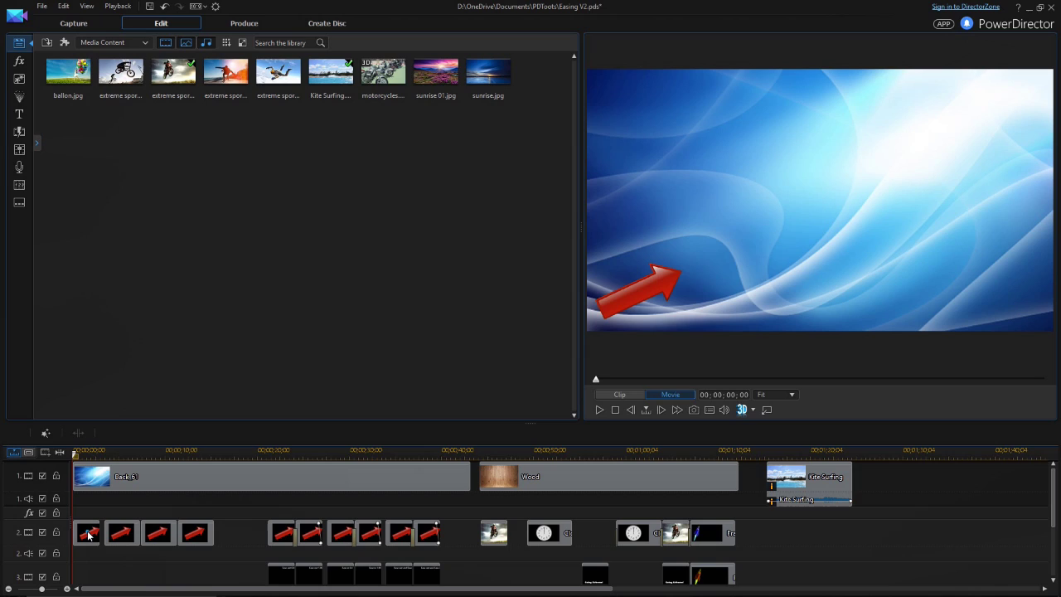
Turn on Ease Out for the arrow's starting position keyframe
double_click(88, 534)
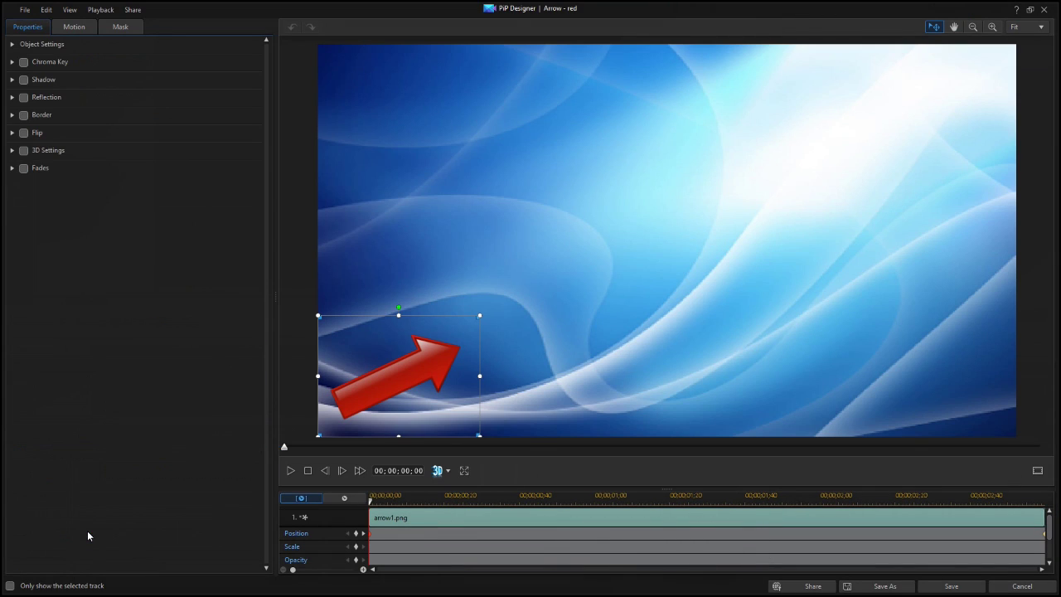
left_click(13, 45)
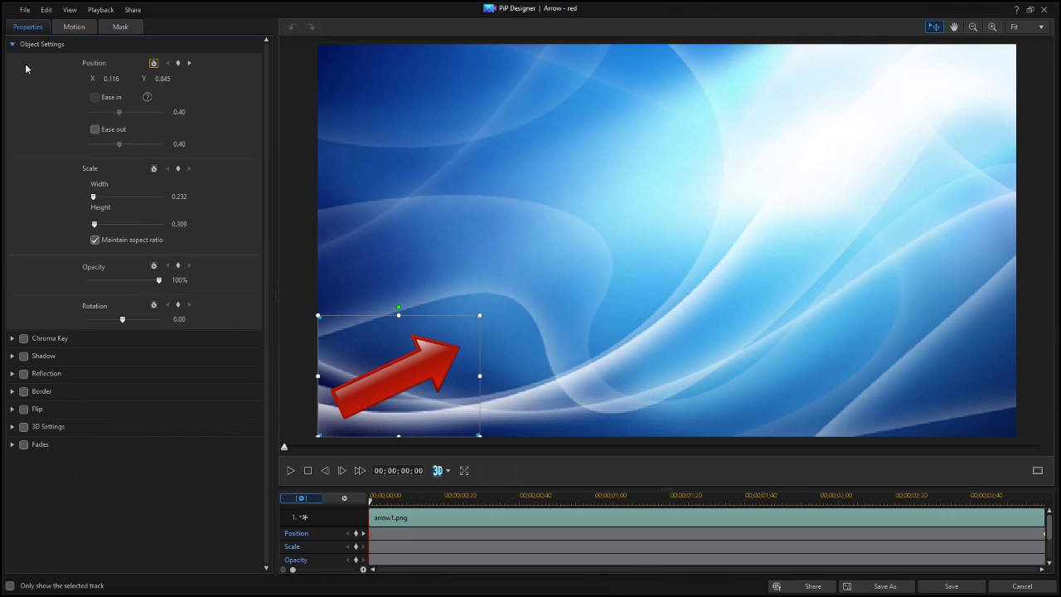
left_click(95, 129)
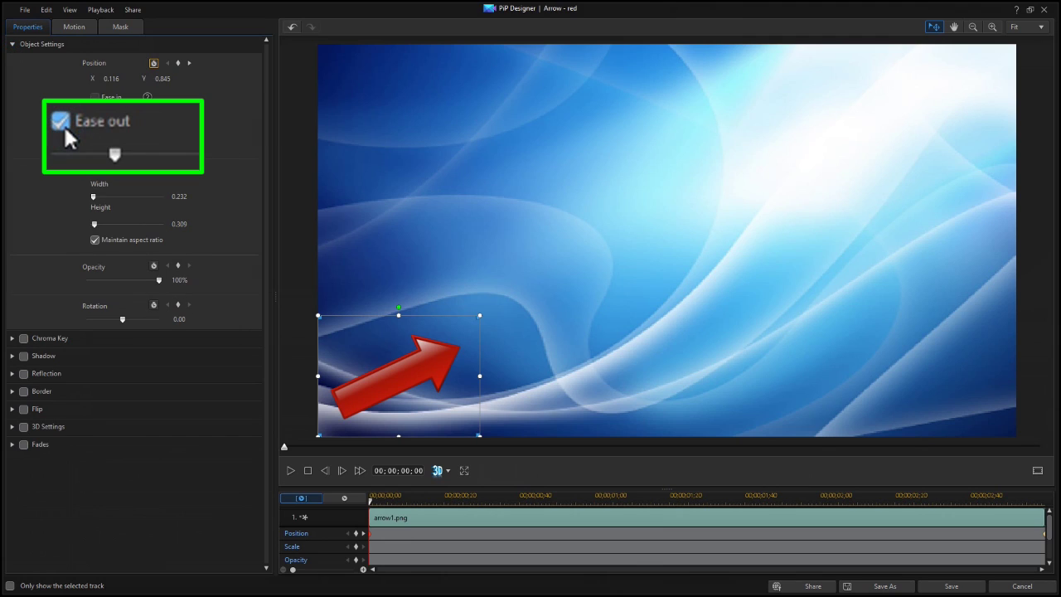
right_click(371, 539)
left_click(386, 530)
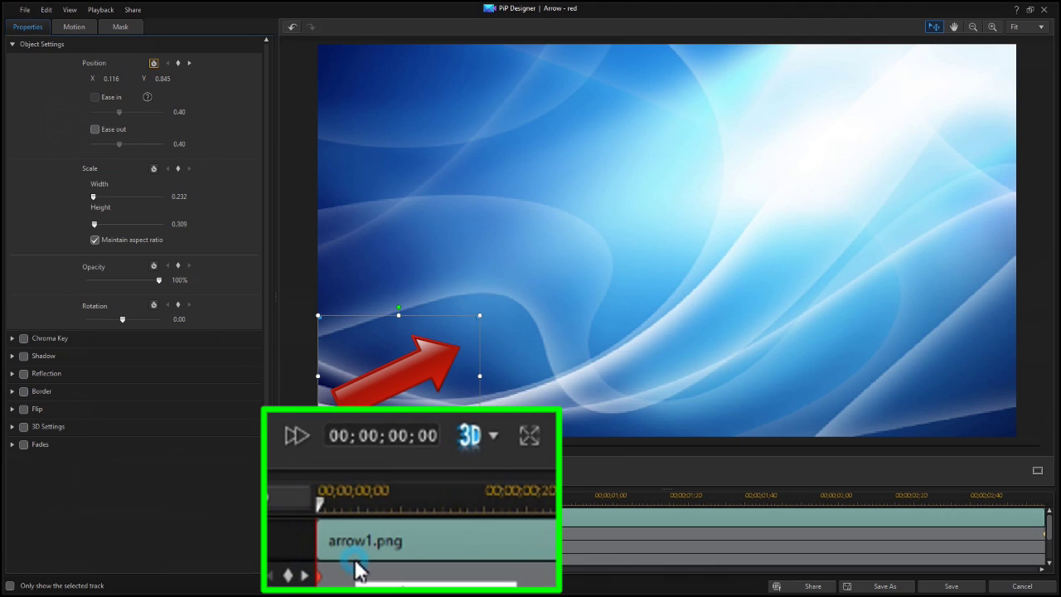
right_click(357, 570)
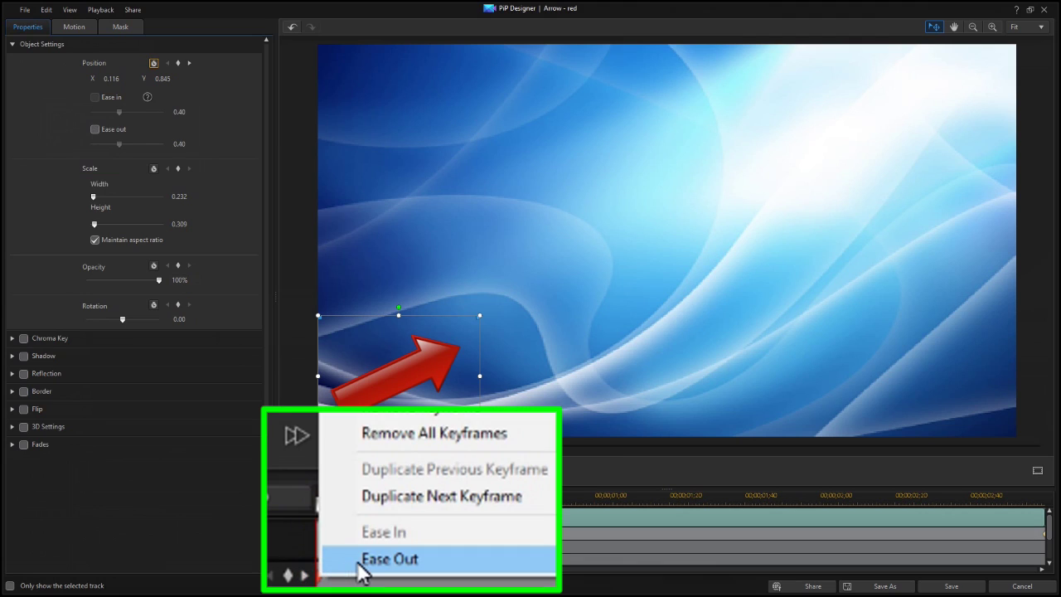
left_click(387, 526)
right_click(371, 533)
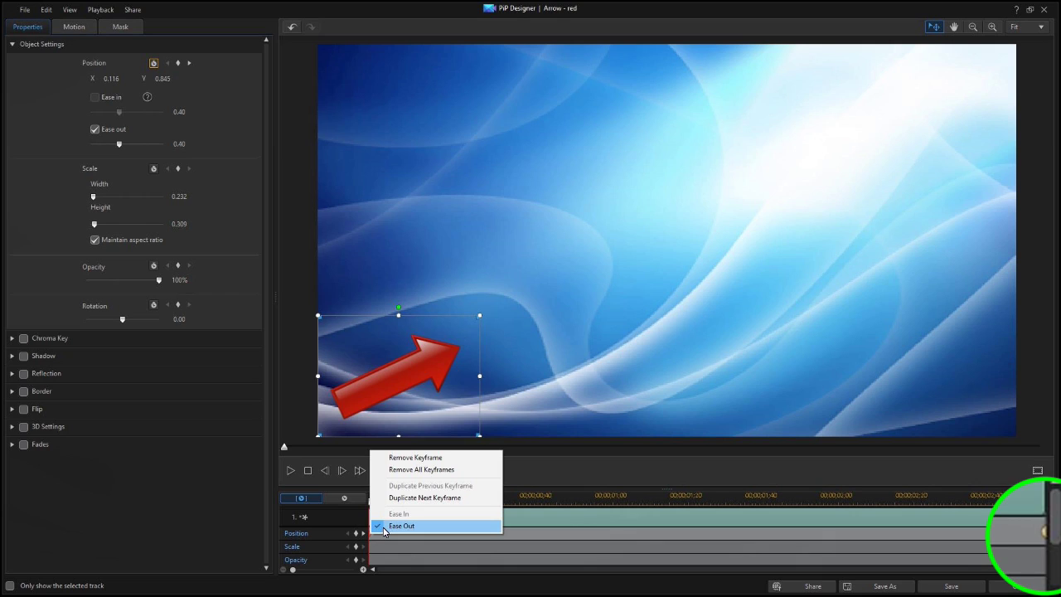
key("Escape")
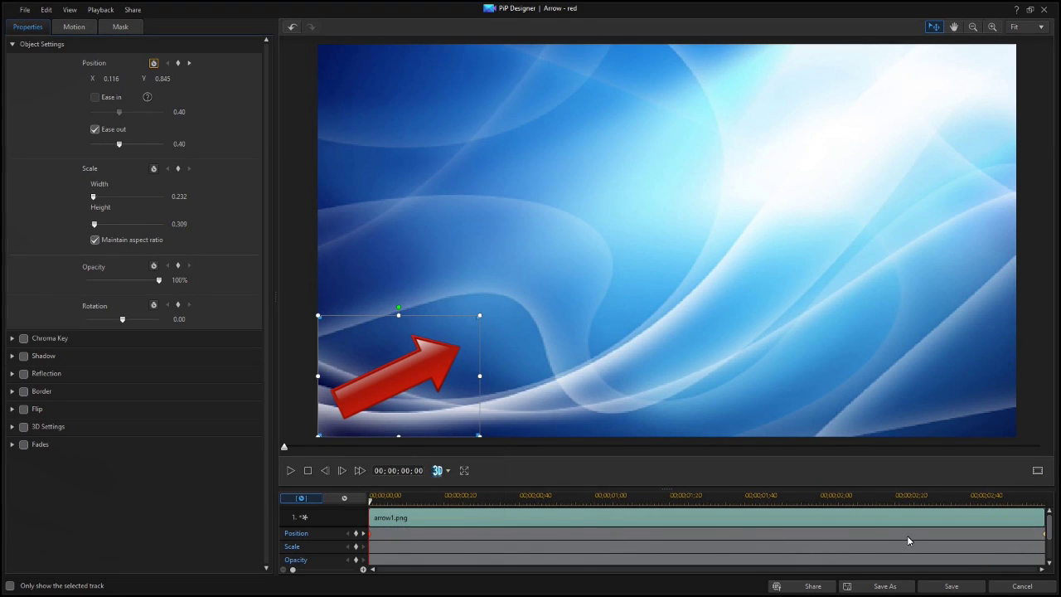
Add Ease In at the ending keyframe, plus a 1;37 keyframe easing both in and out
right_click(1045, 537)
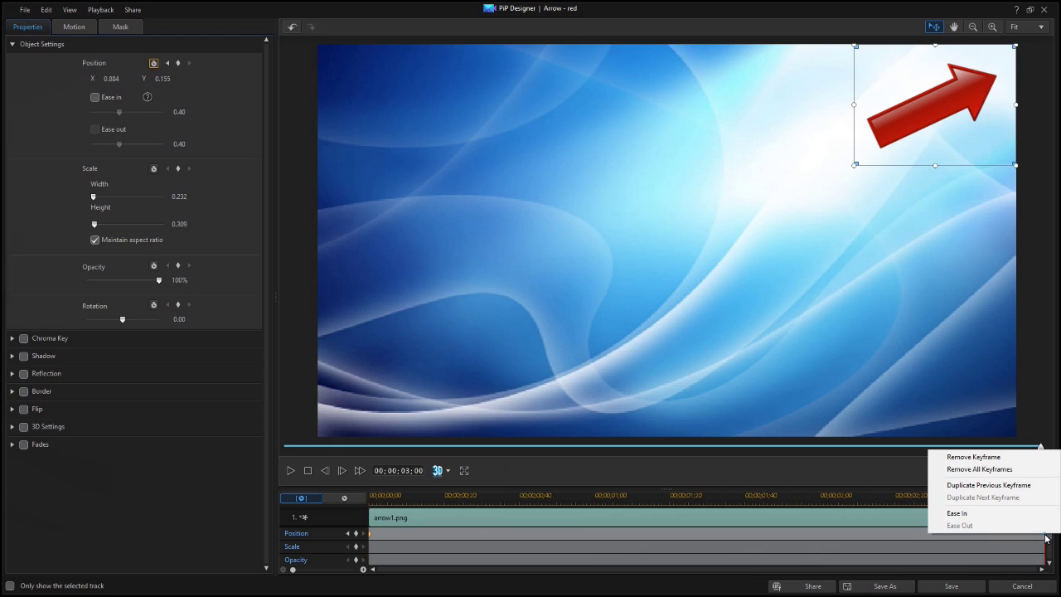
left_click(985, 518)
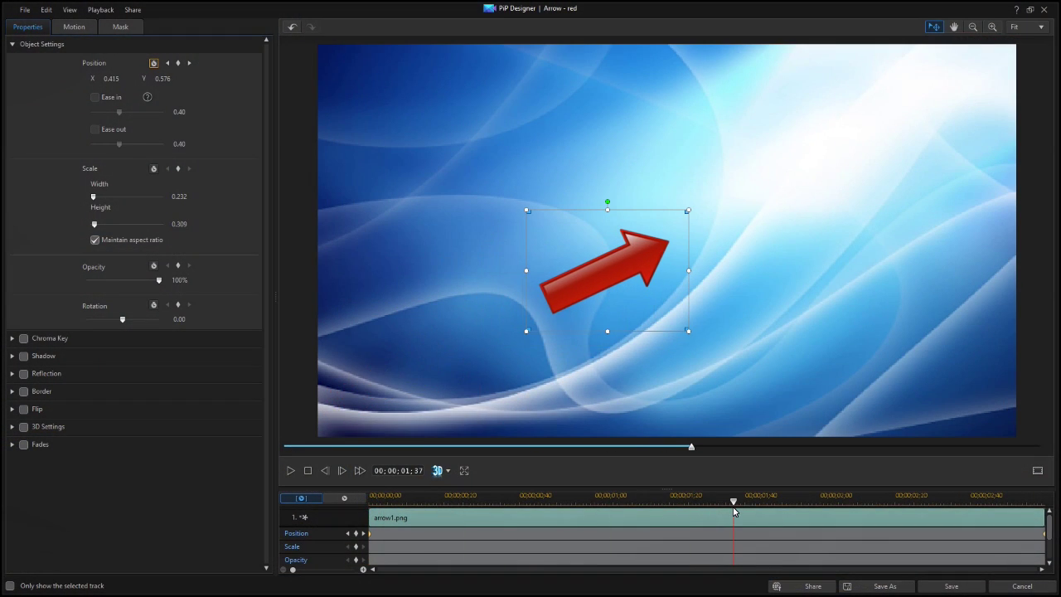
left_click(356, 534)
right_click(733, 534)
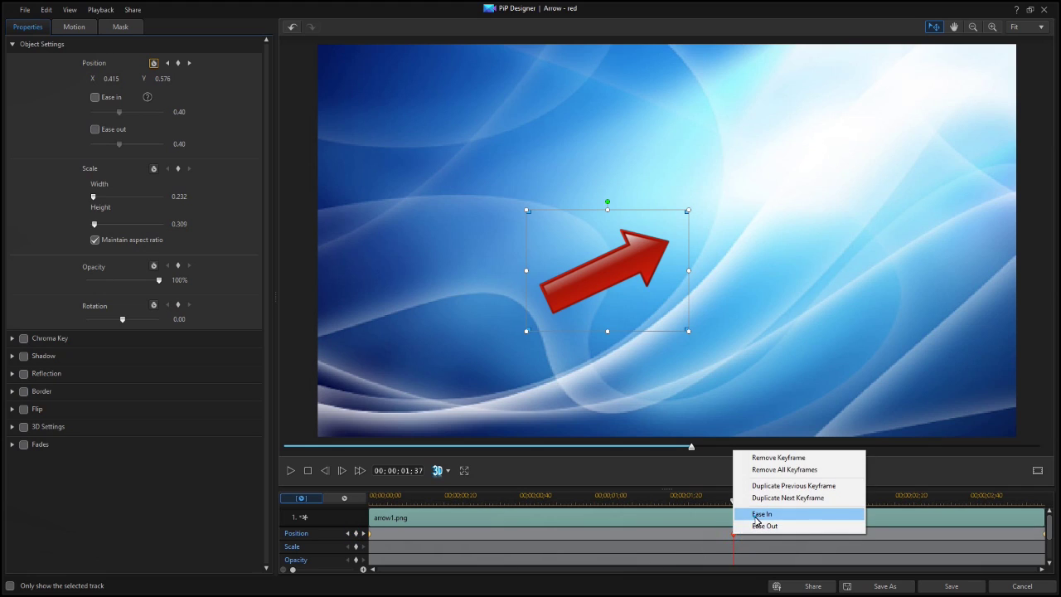
left_click(755, 514)
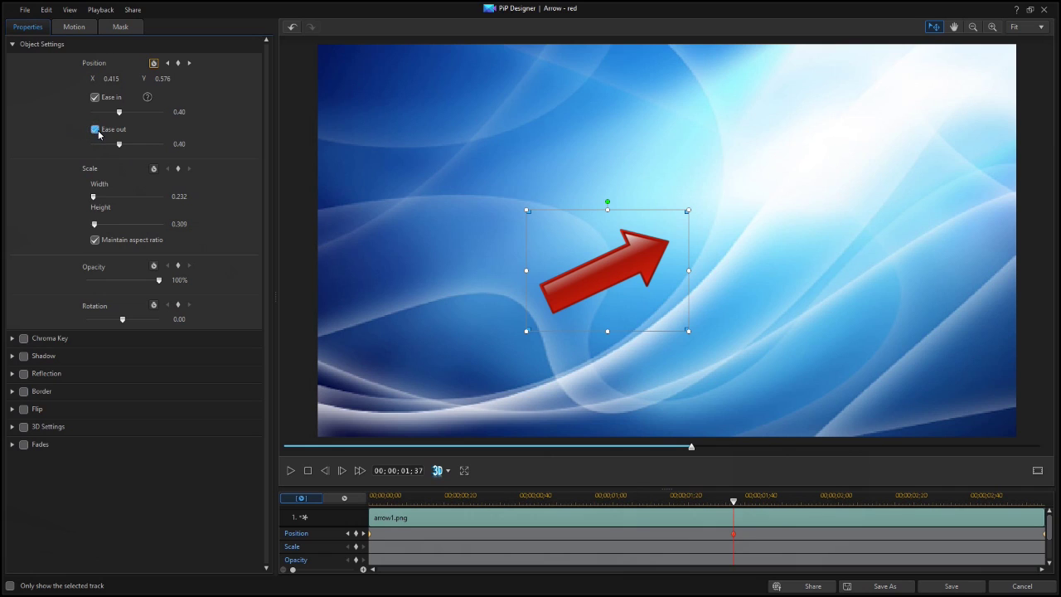
left_click(95, 130)
right_click(735, 536)
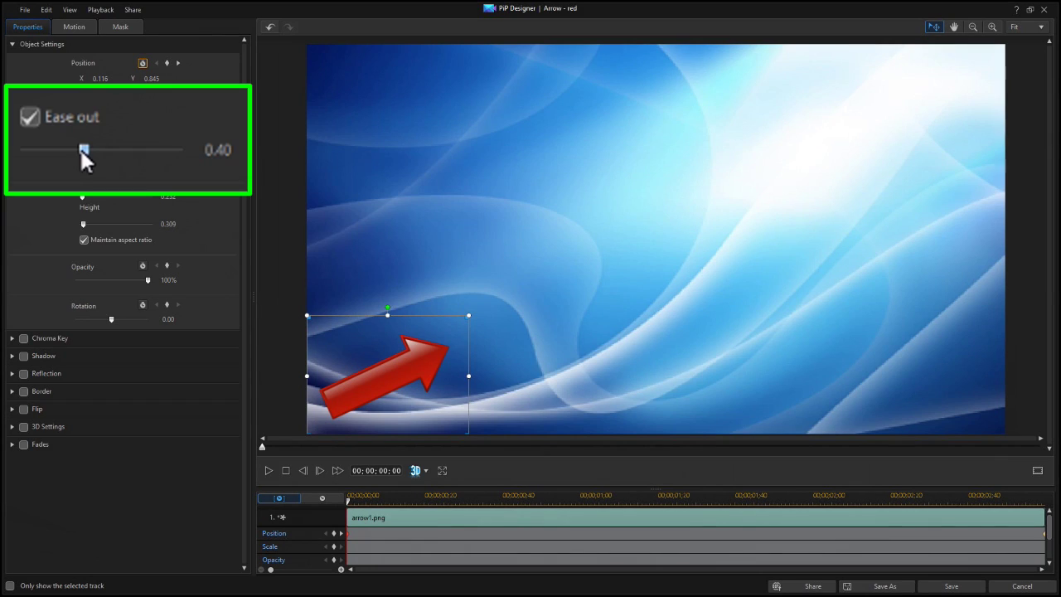
Set the arrow's starting ease-out strength to 0.60
left_click_drag(108, 145, 162, 146)
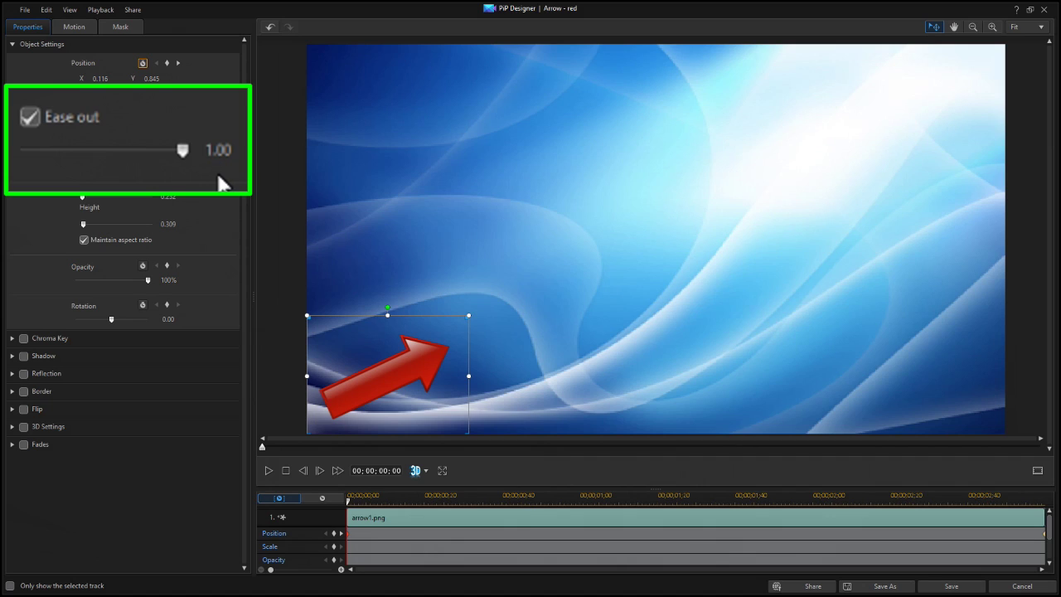
left_click_drag(174, 152, 21, 155)
left_click(233, 156)
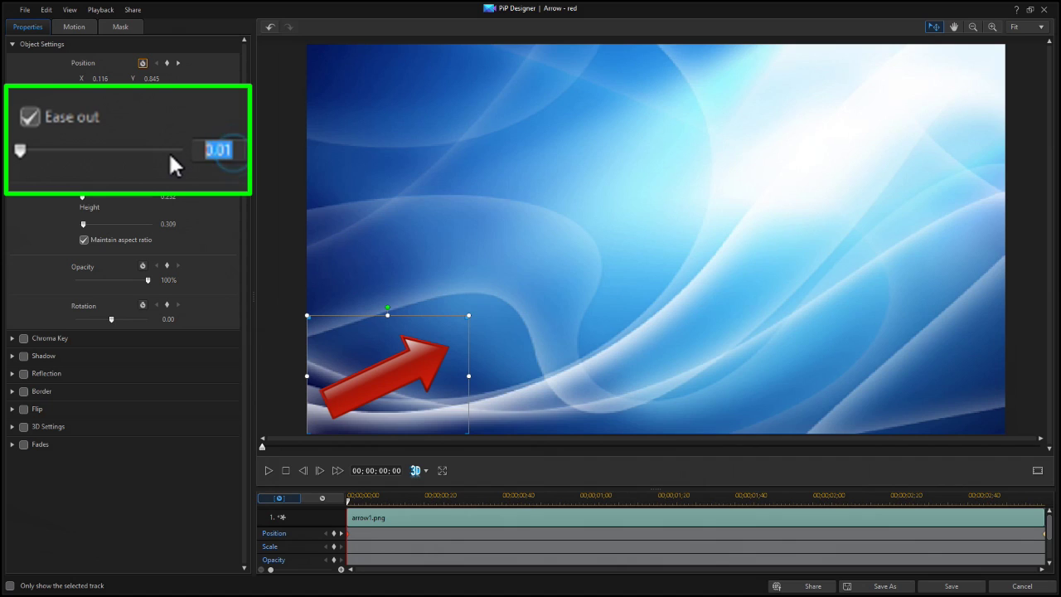
type("0.60")
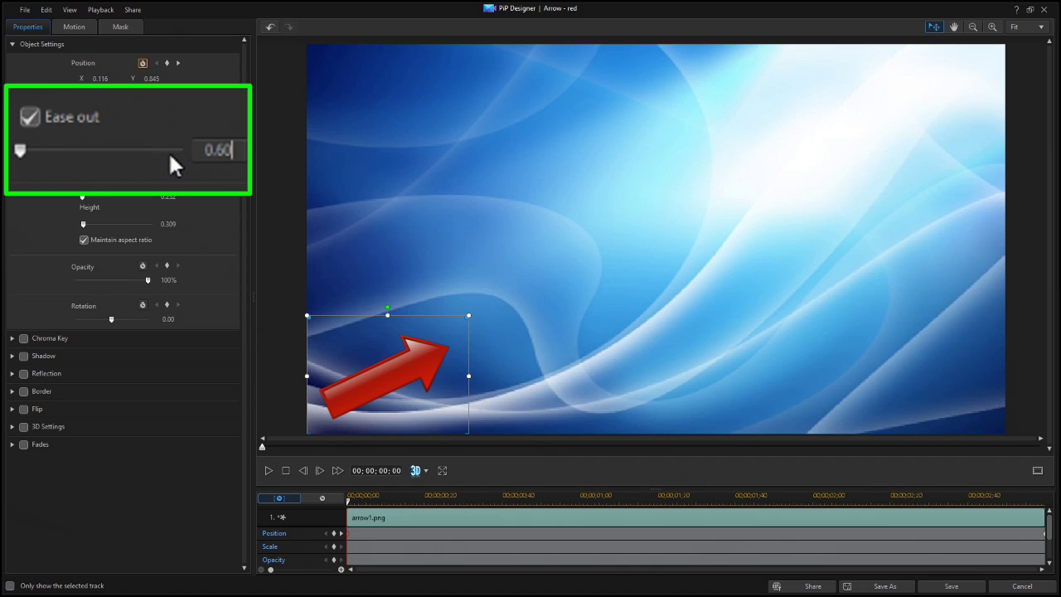
key("Return")
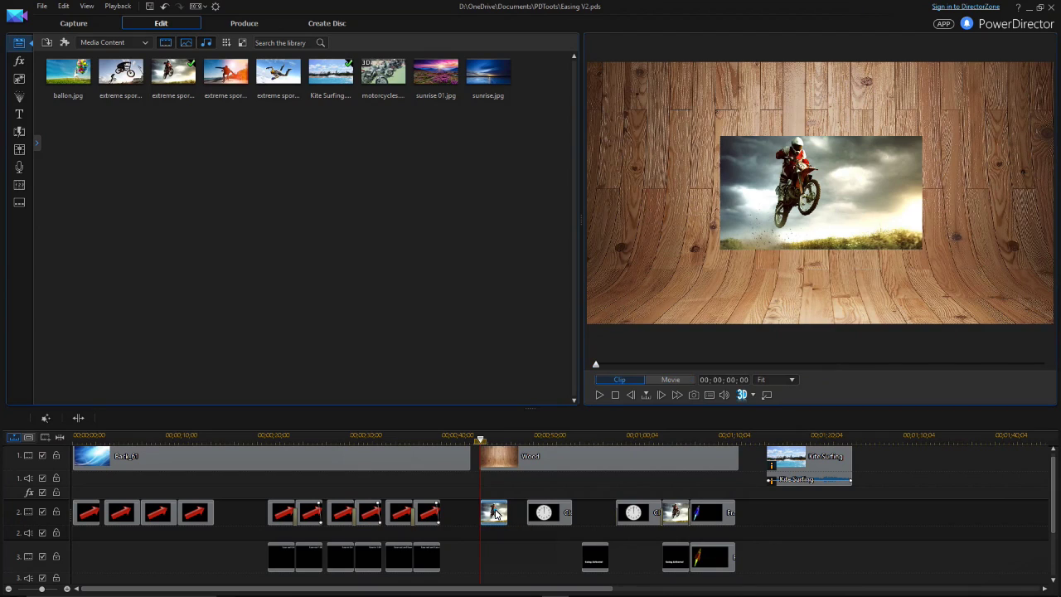
Give the extreme sports 02 image a straight horizontal preset motion path
double_click(495, 512)
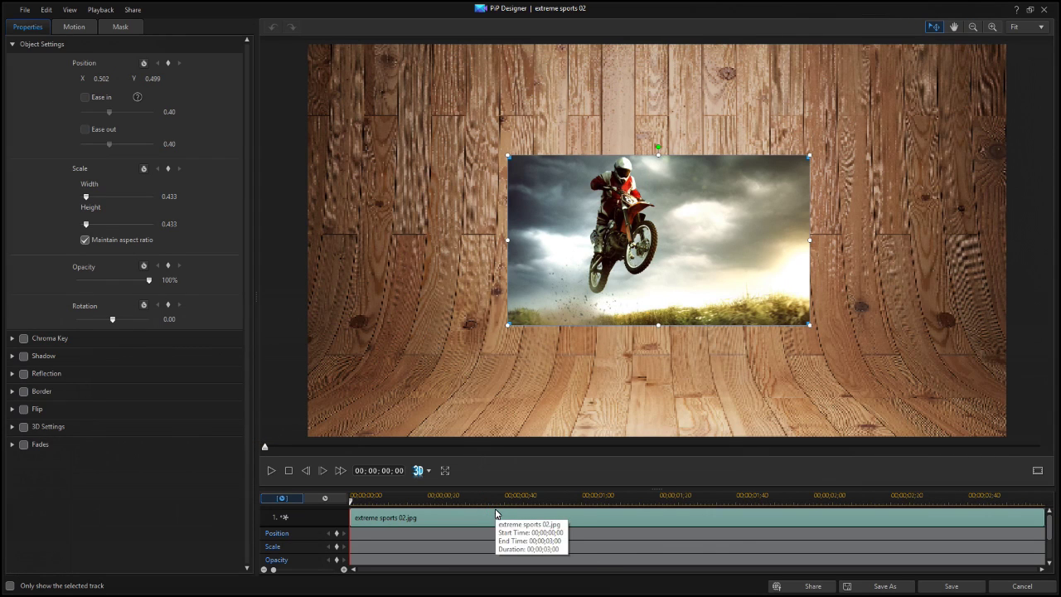
left_click(86, 34)
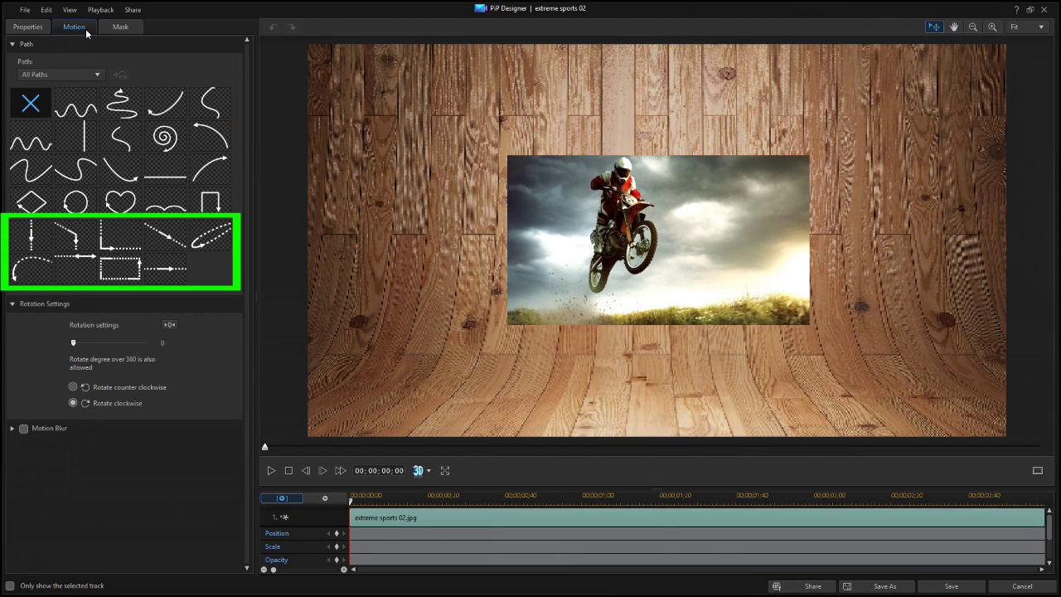
left_click(115, 241)
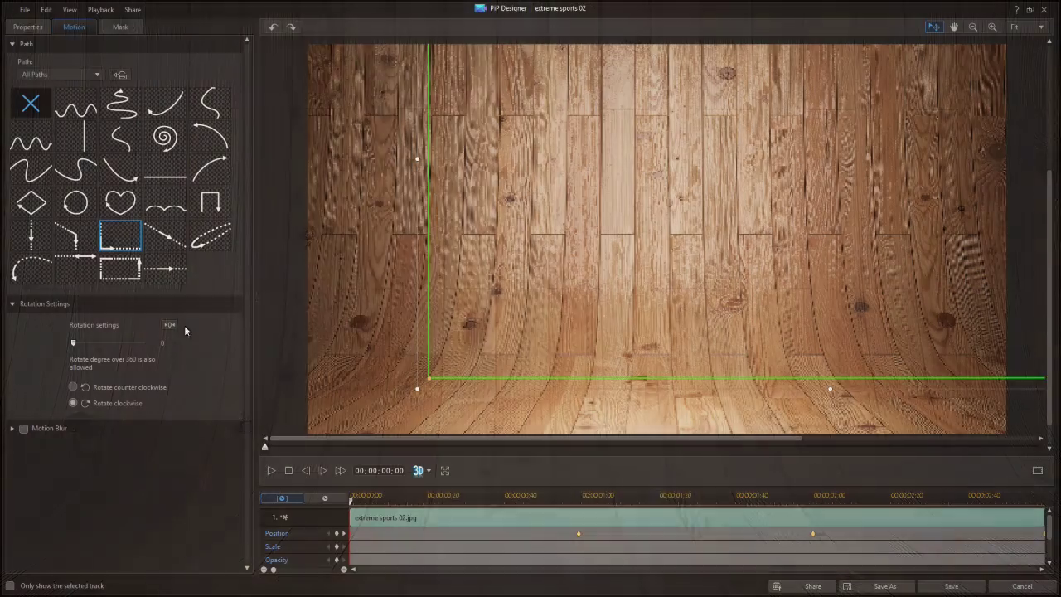
left_click(165, 269)
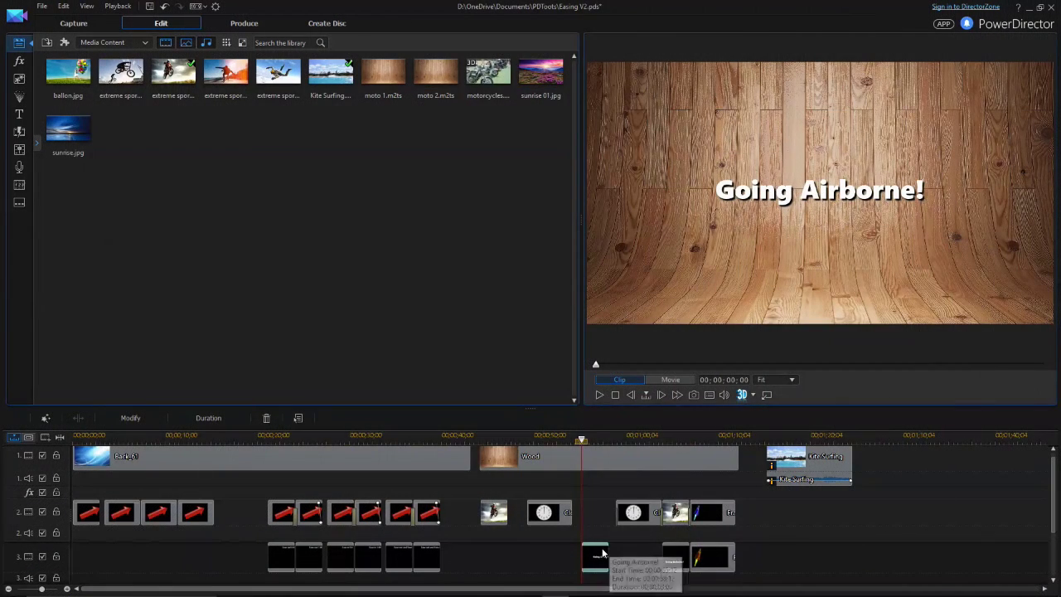
Animate the Going Airborne! title from off the bottom-right to the lower left (X 0.250, Y 0.846) by three seconds
double_click(596, 555)
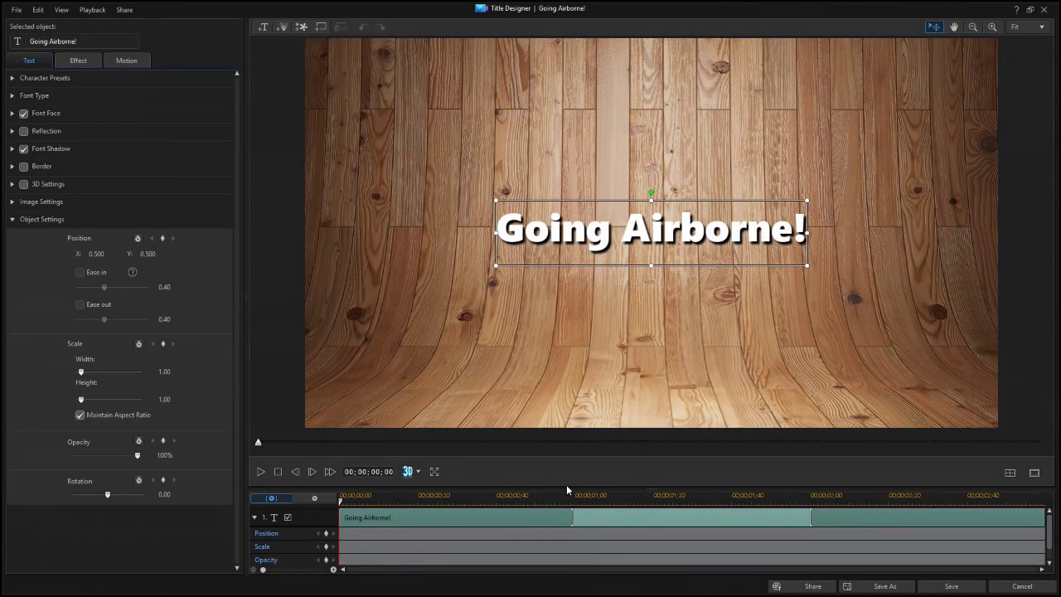
left_click(514, 206)
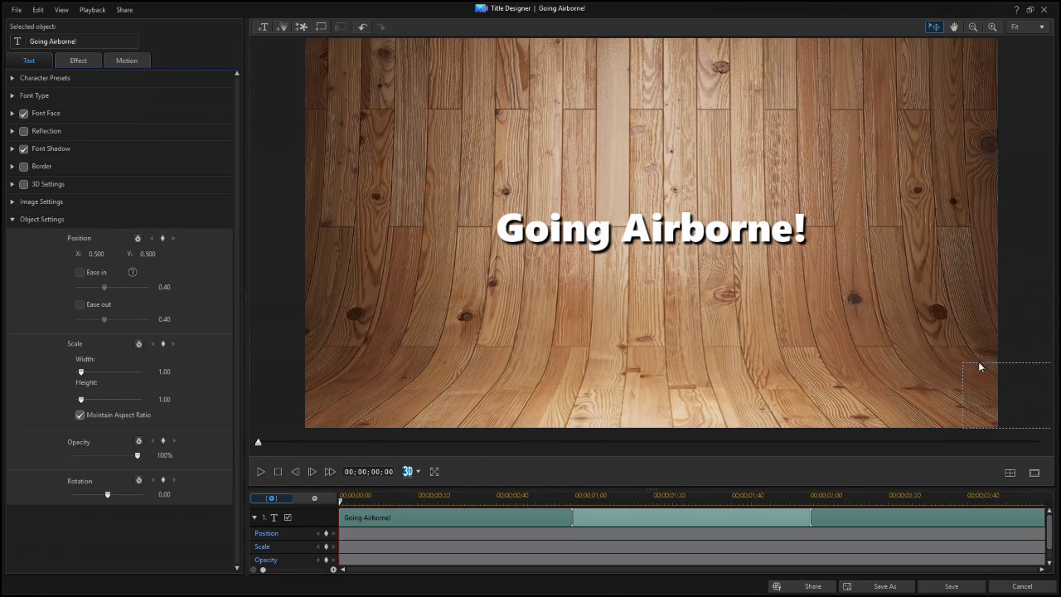
left_click_drag(978, 362, 986, 360)
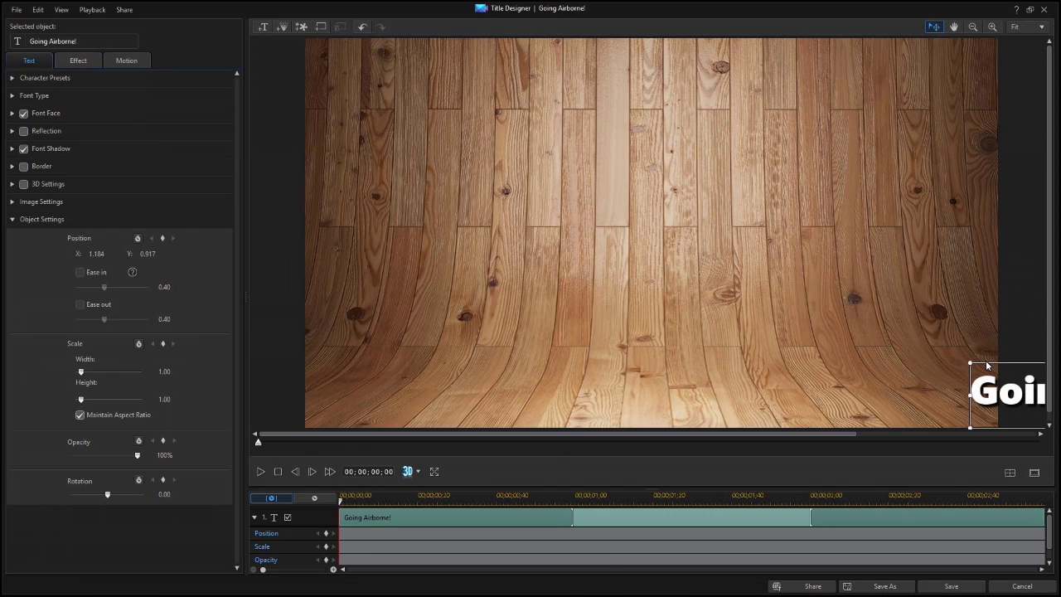
left_click(327, 533)
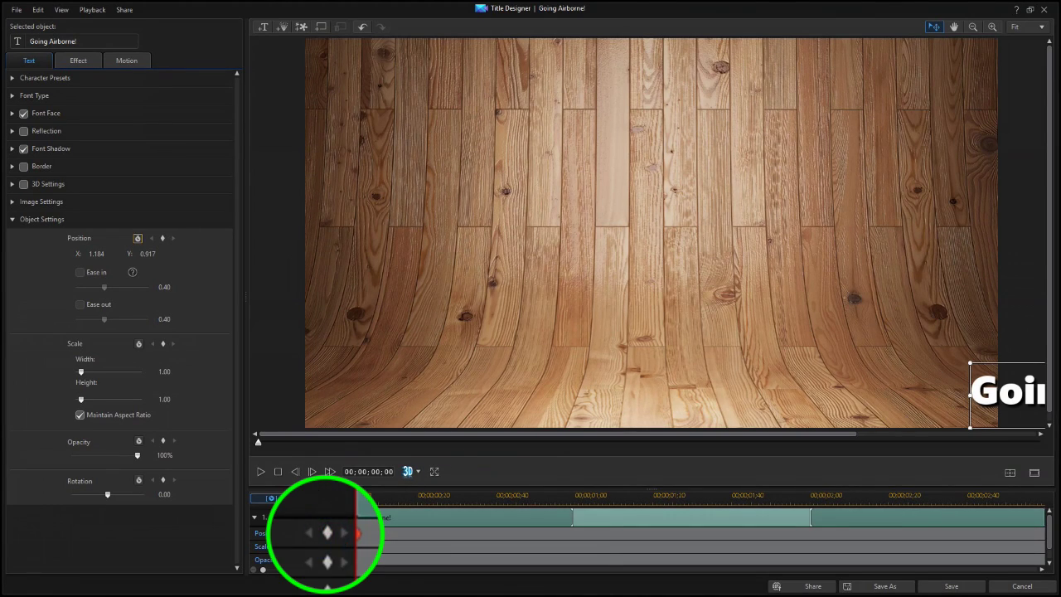
left_click_drag(343, 507, 1052, 535)
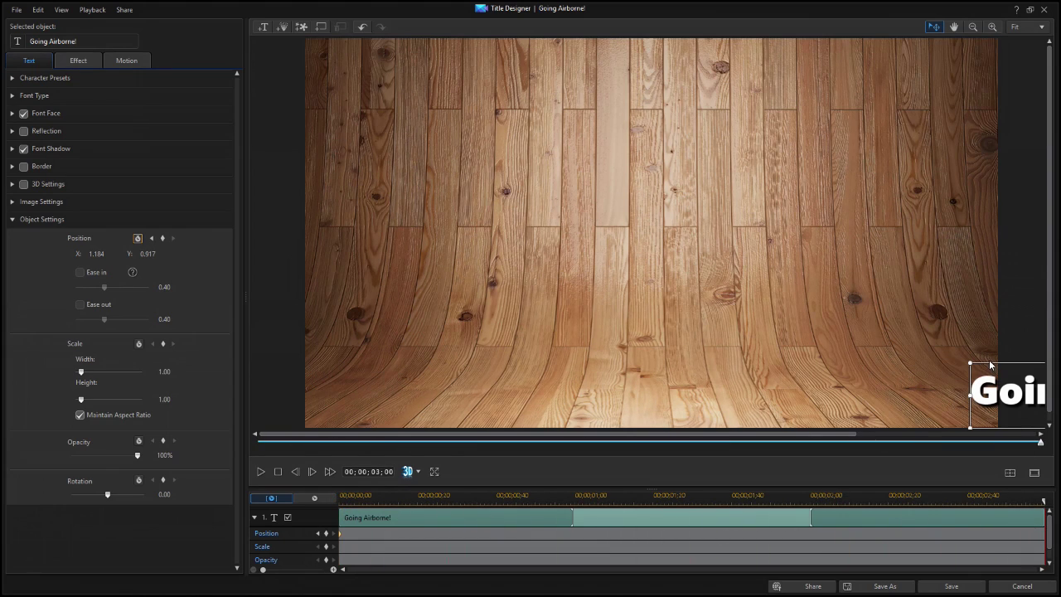
left_click(939, 344)
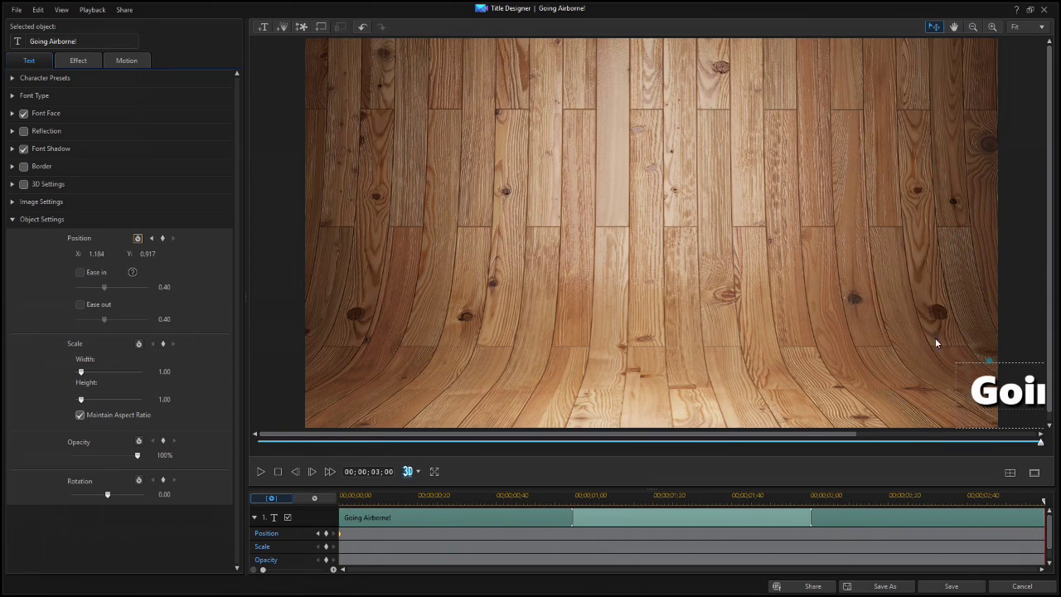
left_click(342, 333)
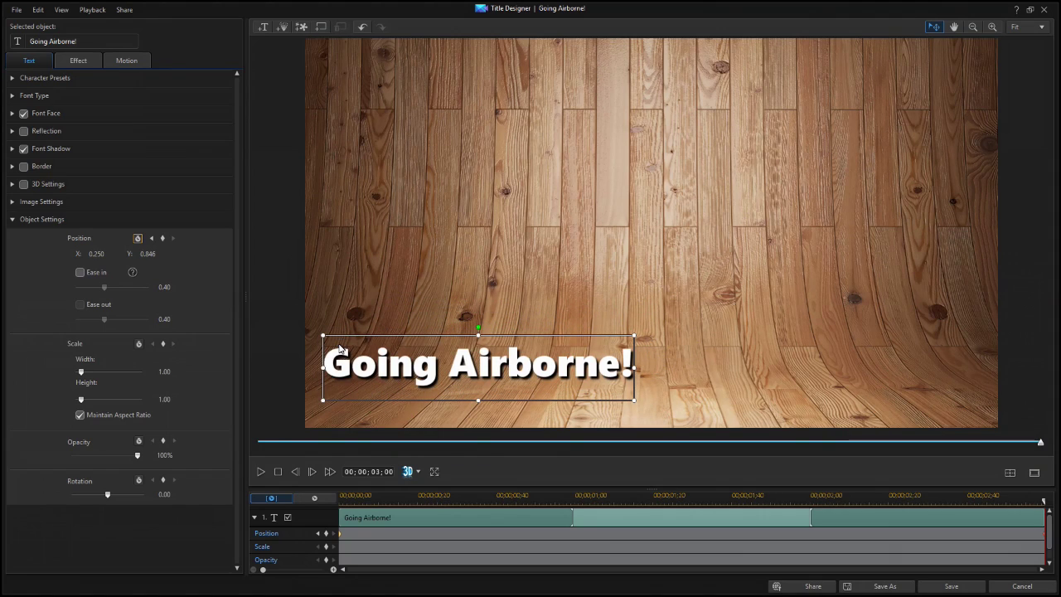
Bend the title's motion path midpoint upward into a high arc over the frame, then rewind
left_click(127, 61)
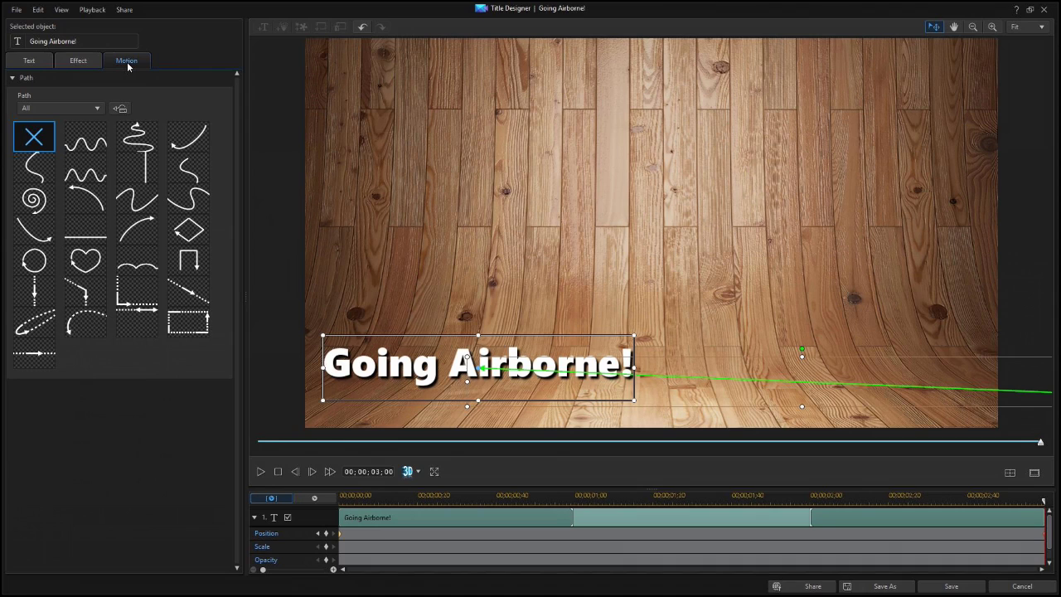
left_click_drag(859, 386, 773, 91)
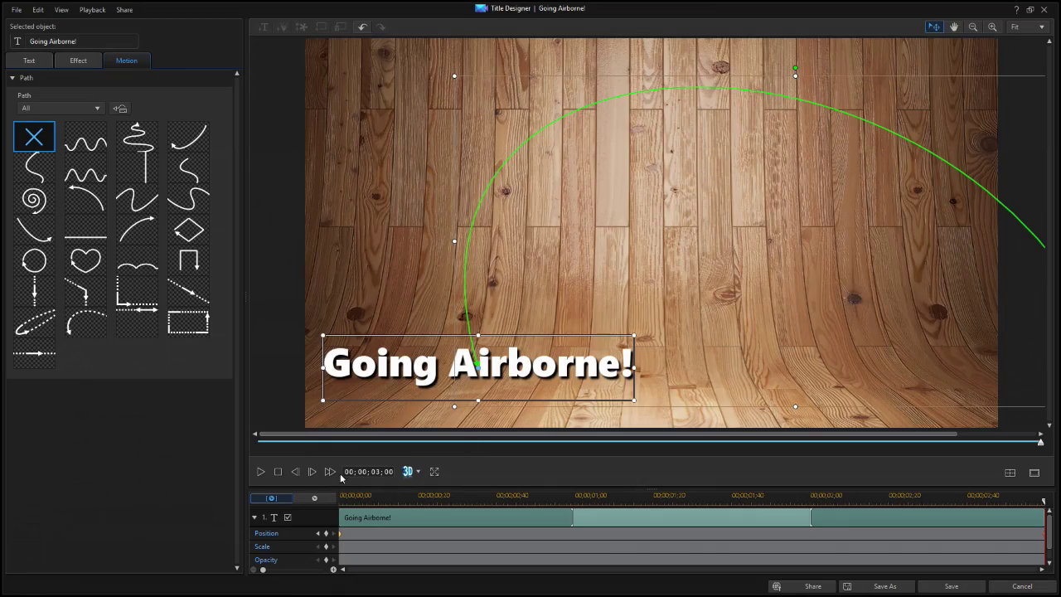
left_click(278, 472)
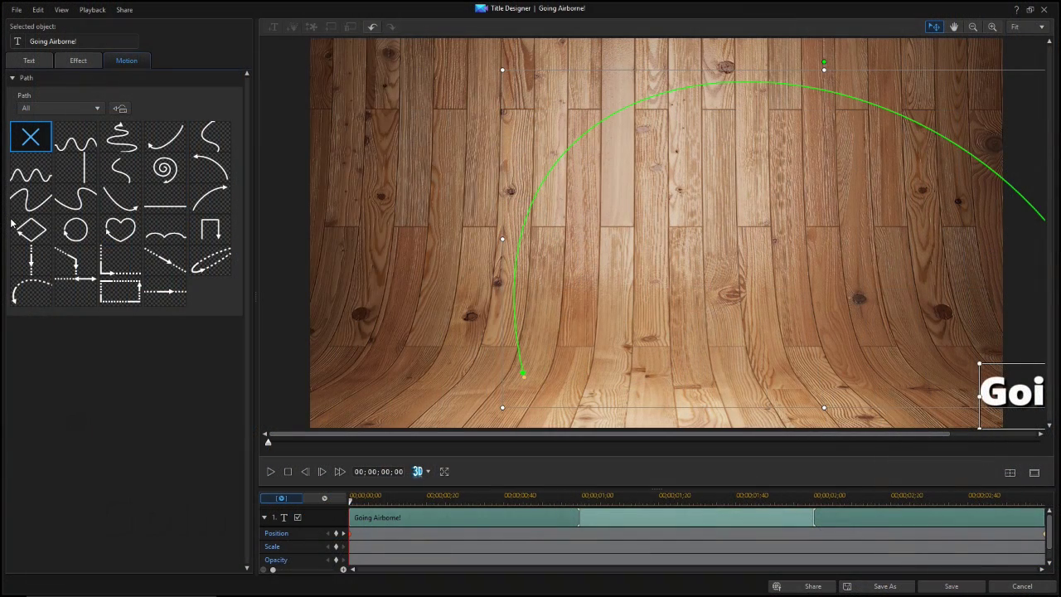
Turn on Ease in for the title's final position and raise it to 0.82
left_click(350, 533)
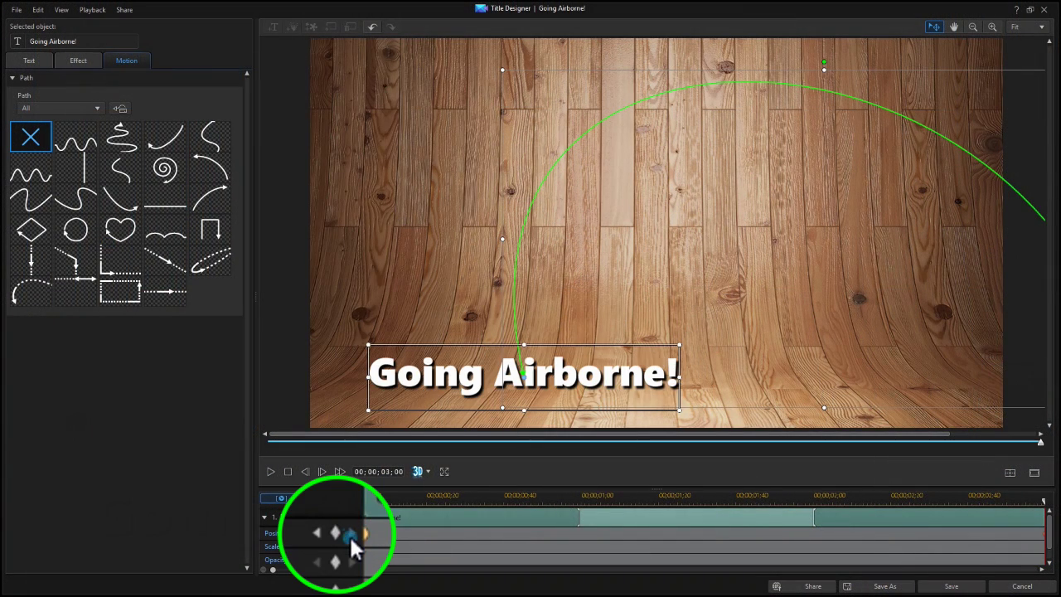
left_click(30, 62)
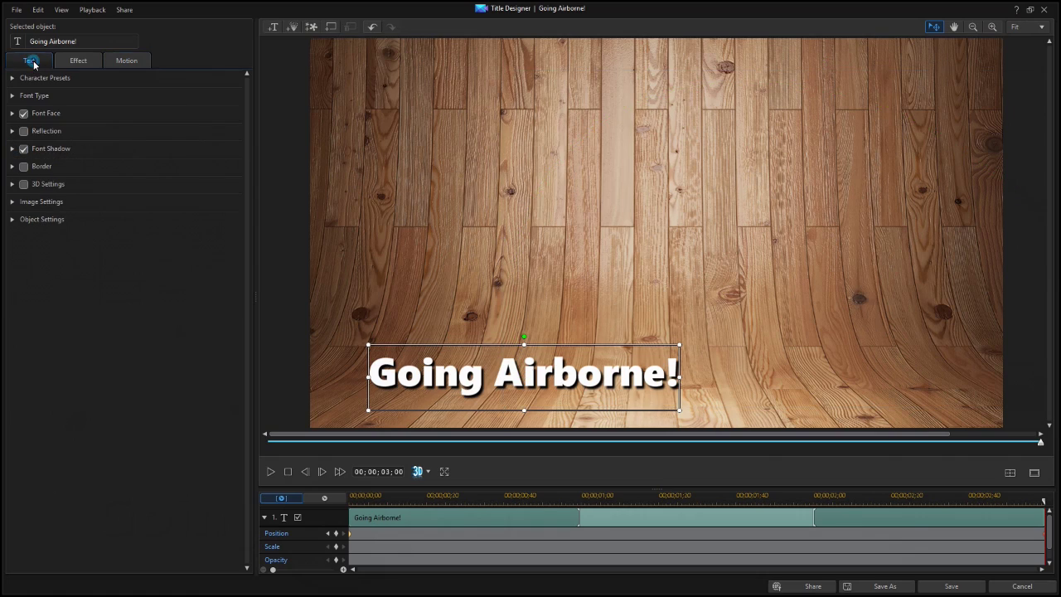
left_click(11, 220)
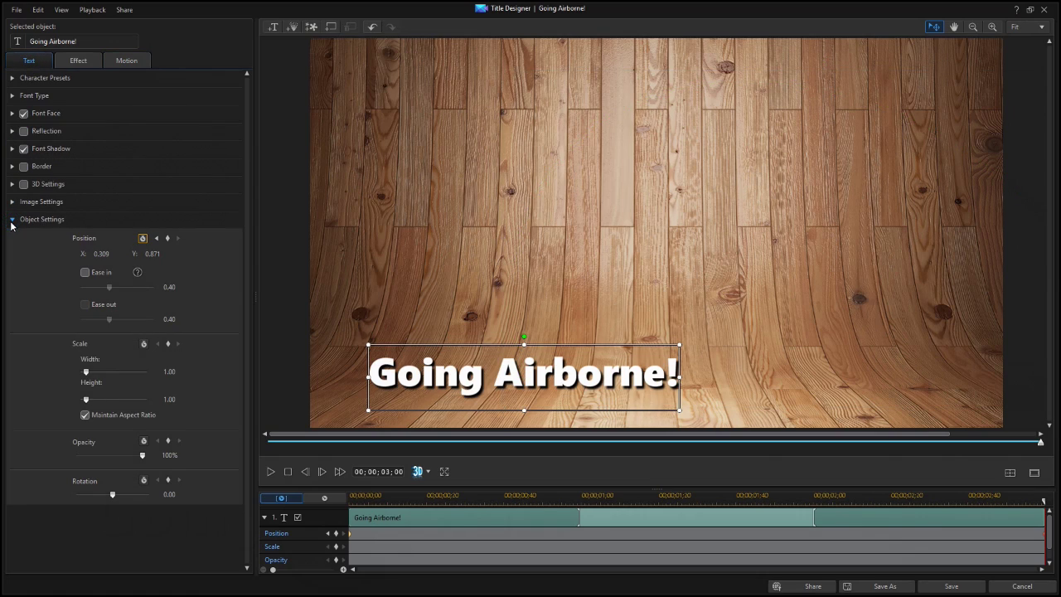
left_click(84, 272)
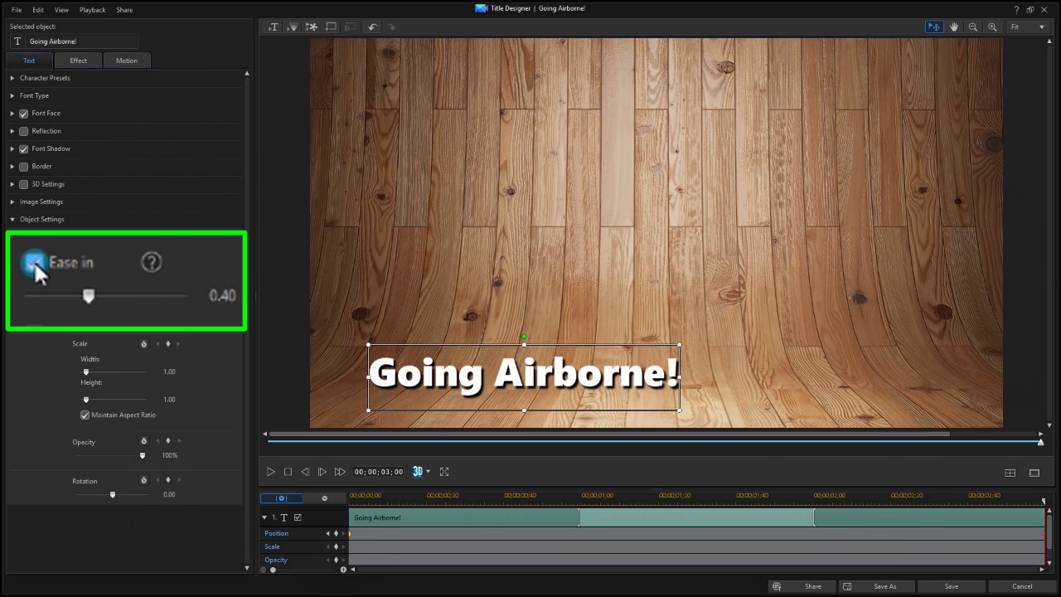
left_click_drag(87, 297, 173, 292)
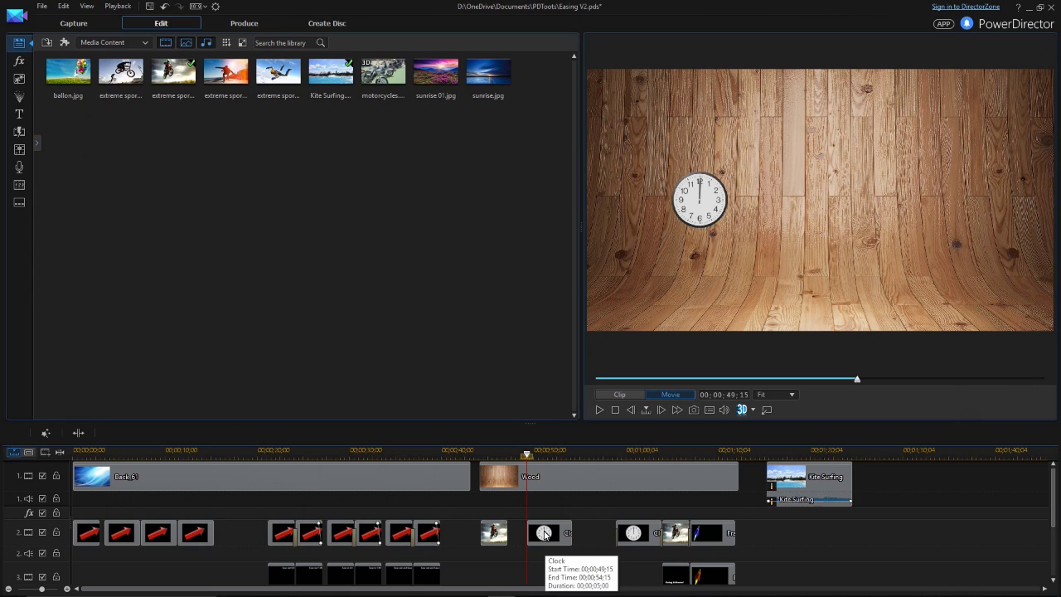
Apply the diamond preset motion path to the Clock clip in PiP Designer
left_click(544, 533)
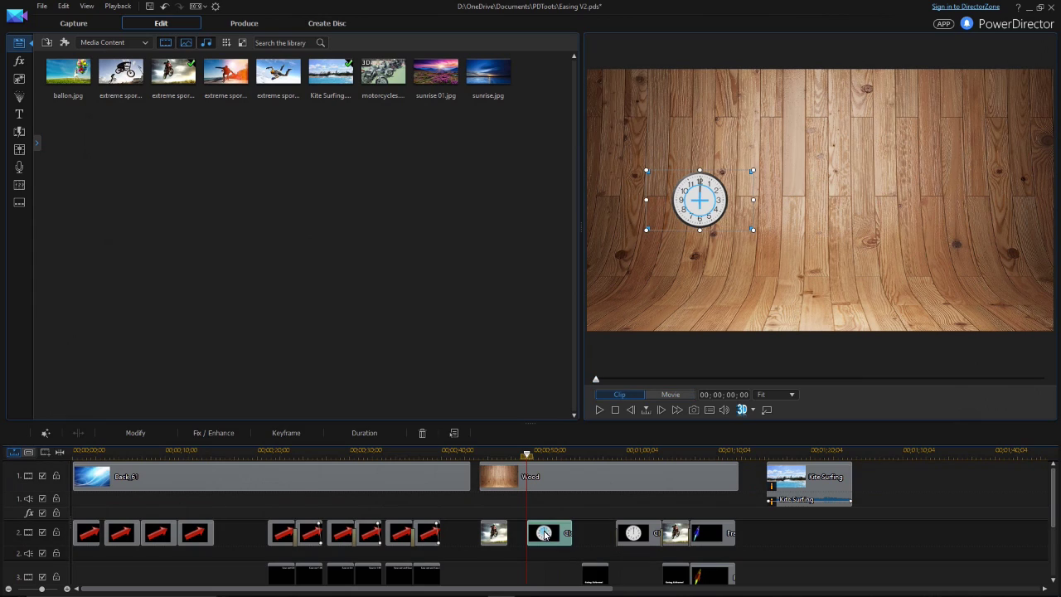
left_click(138, 435)
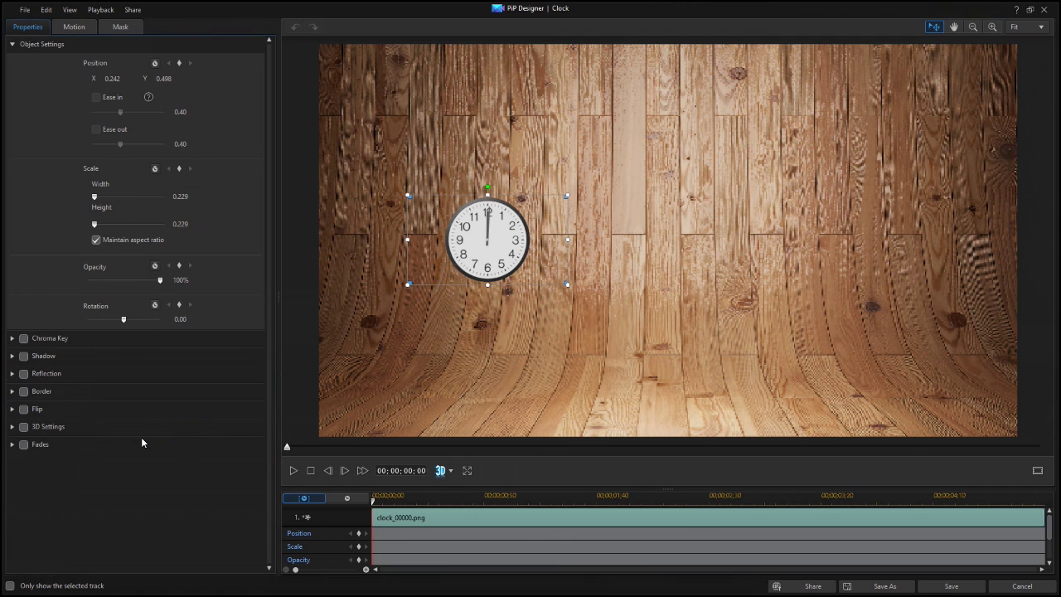
left_click(75, 28)
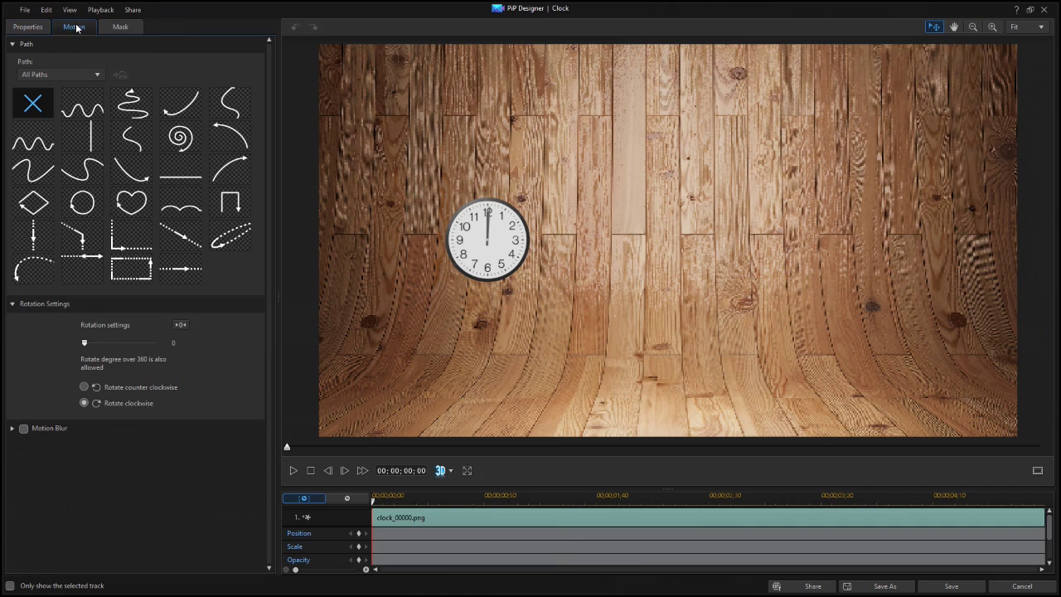
left_click(32, 209)
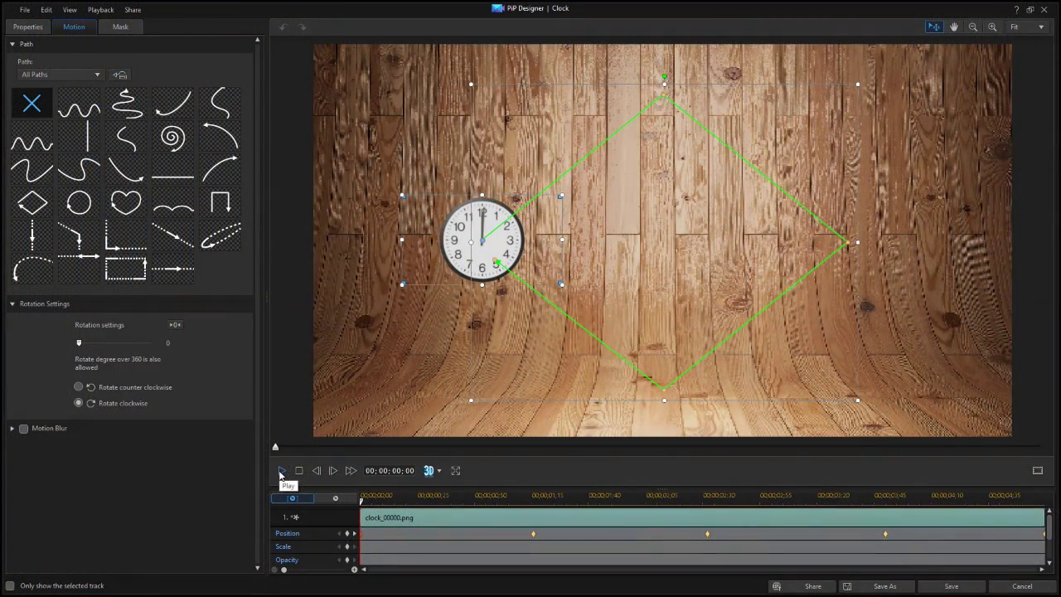
Turn on Ease in at the clock's next position keyframe and raise it to 0.69
left_click(354, 533)
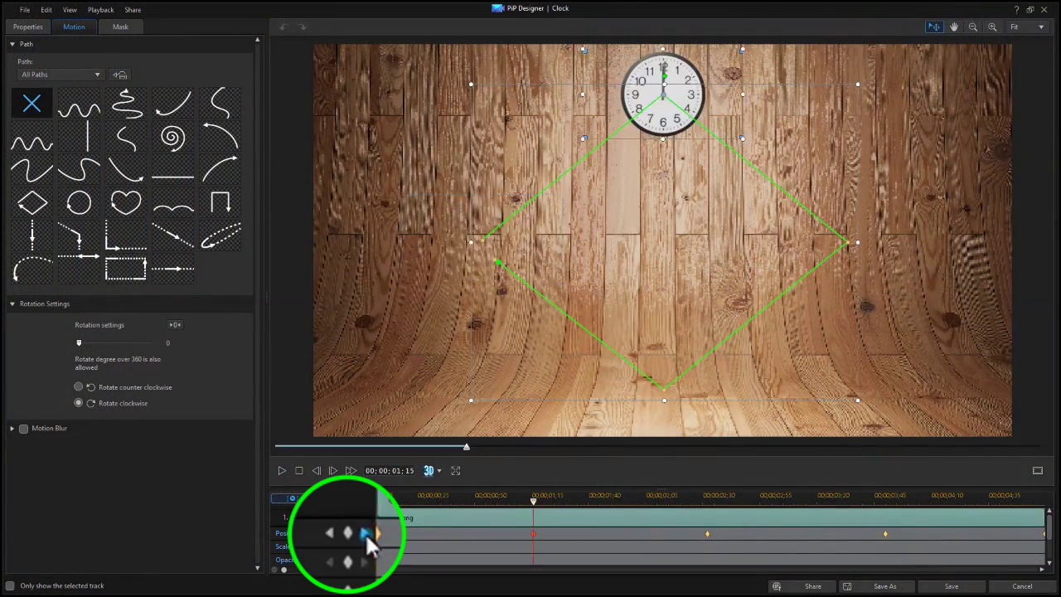
left_click(33, 30)
left_click(90, 98)
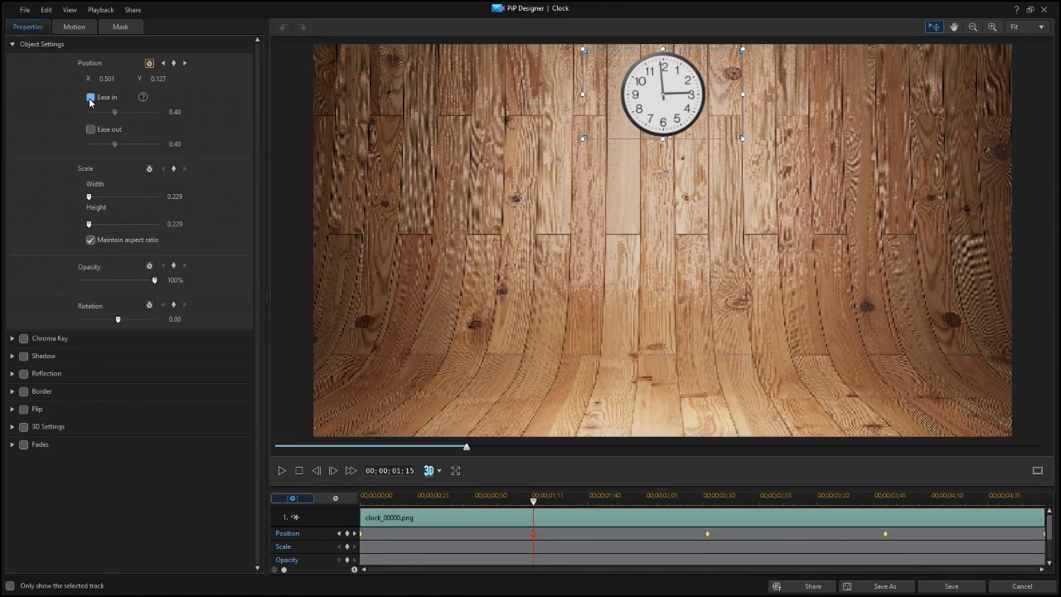
left_click(37, 93)
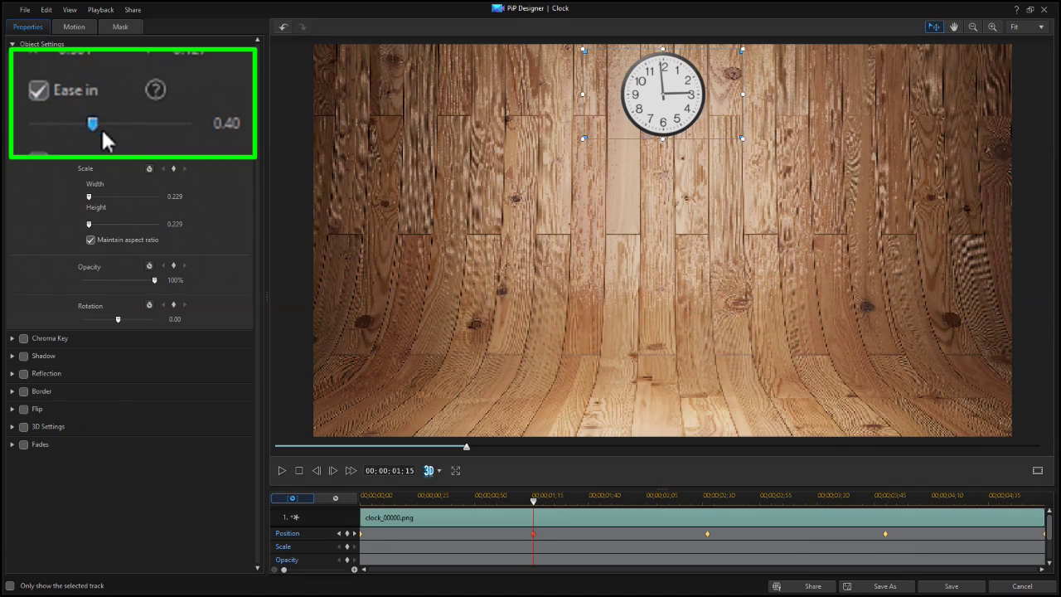
left_click_drag(92, 124, 143, 148)
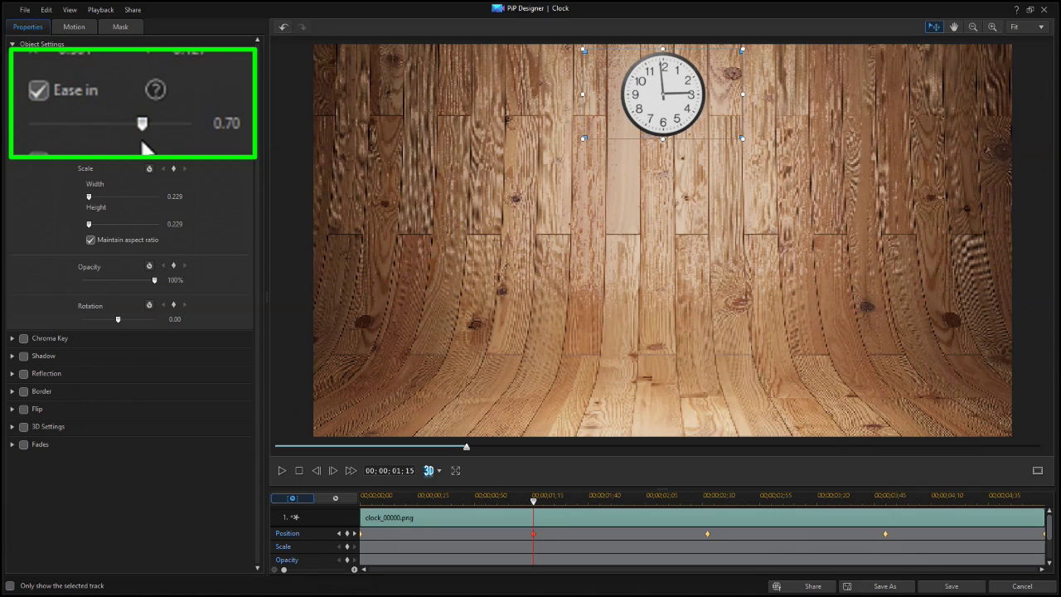
Make the 02;32 position keyframe duplicate the previous keyframe, placing the clock at top centre
left_click(354, 533)
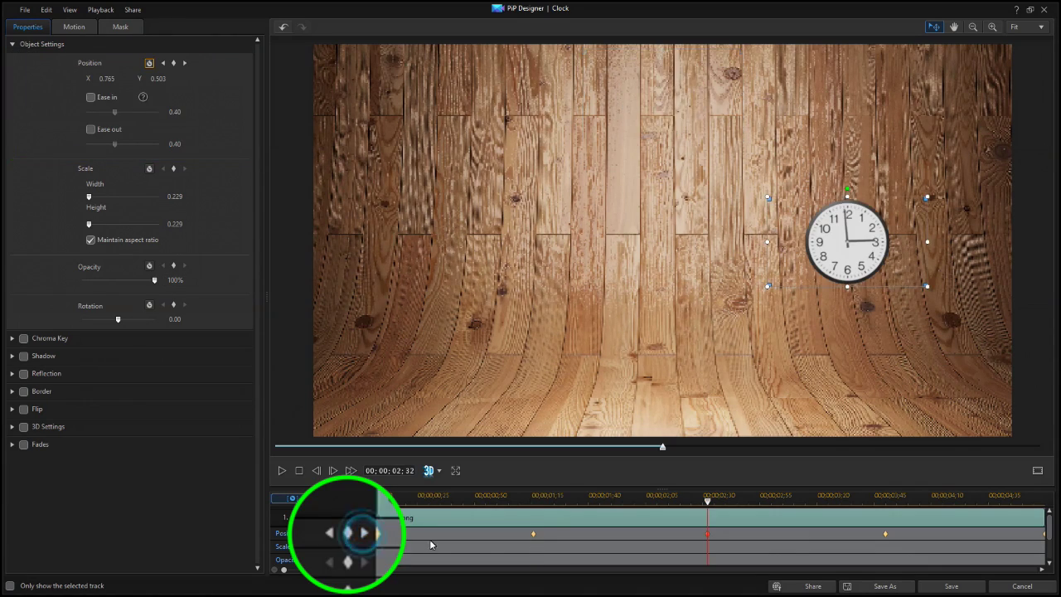
right_click(708, 534)
left_click(730, 487)
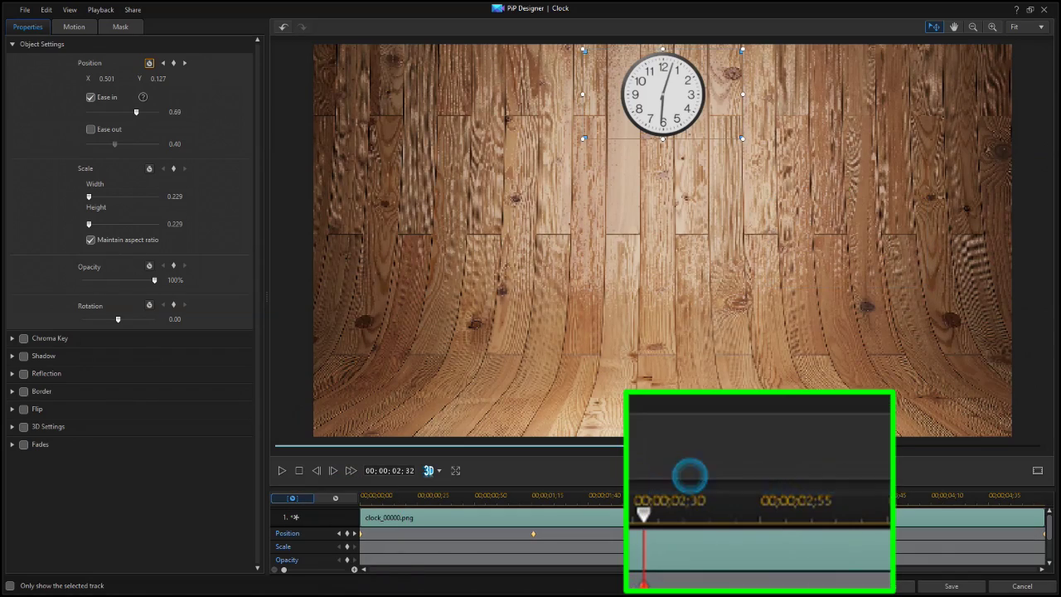
right_click(887, 534)
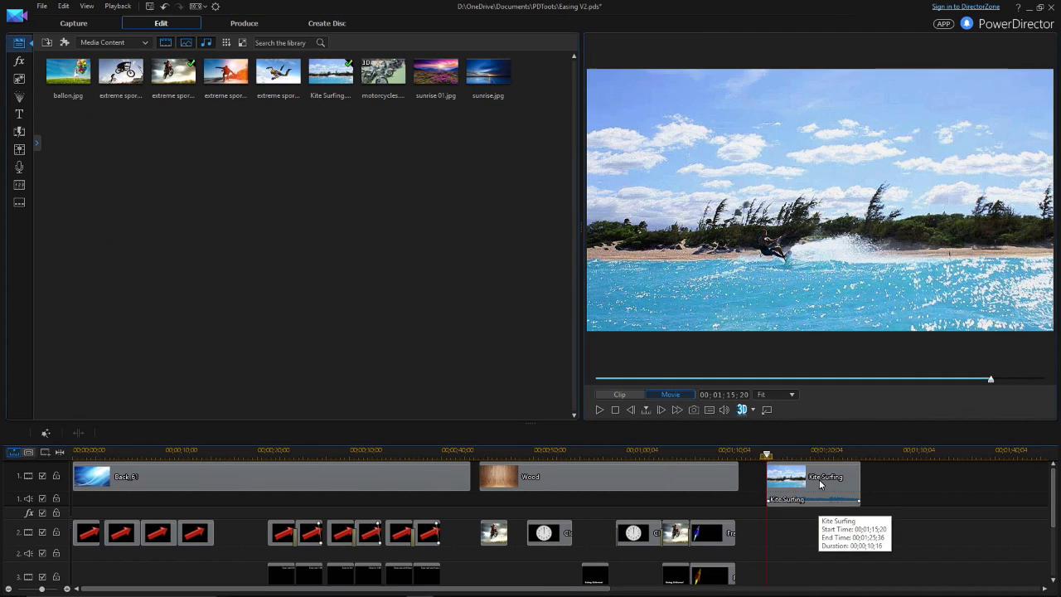
Enable Video Speed in Power Tools for the Kite Surfing clip and open the Video Speed Designer
left_click(819, 479)
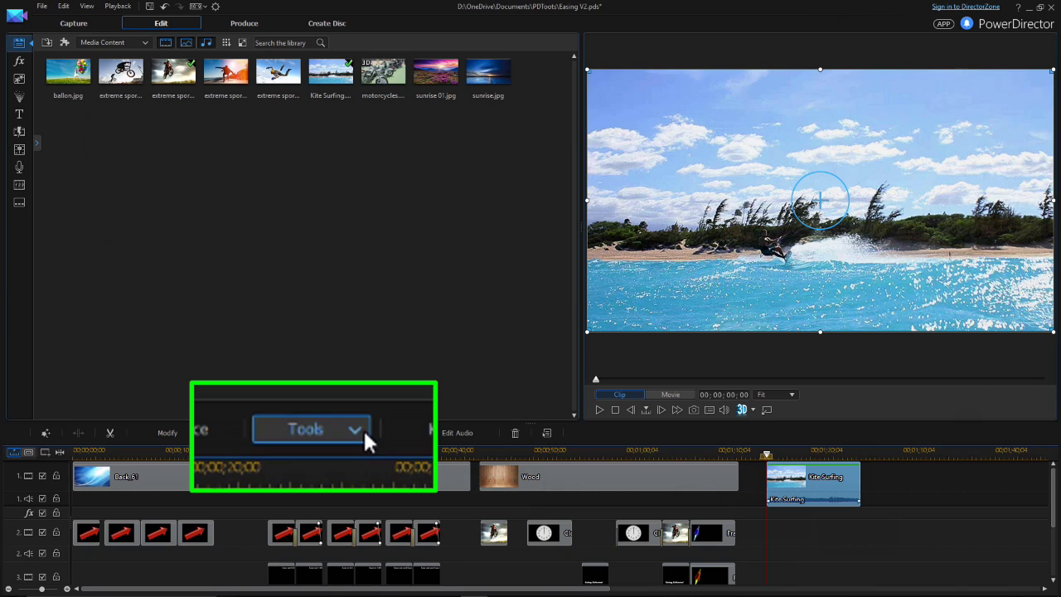
left_click(331, 433)
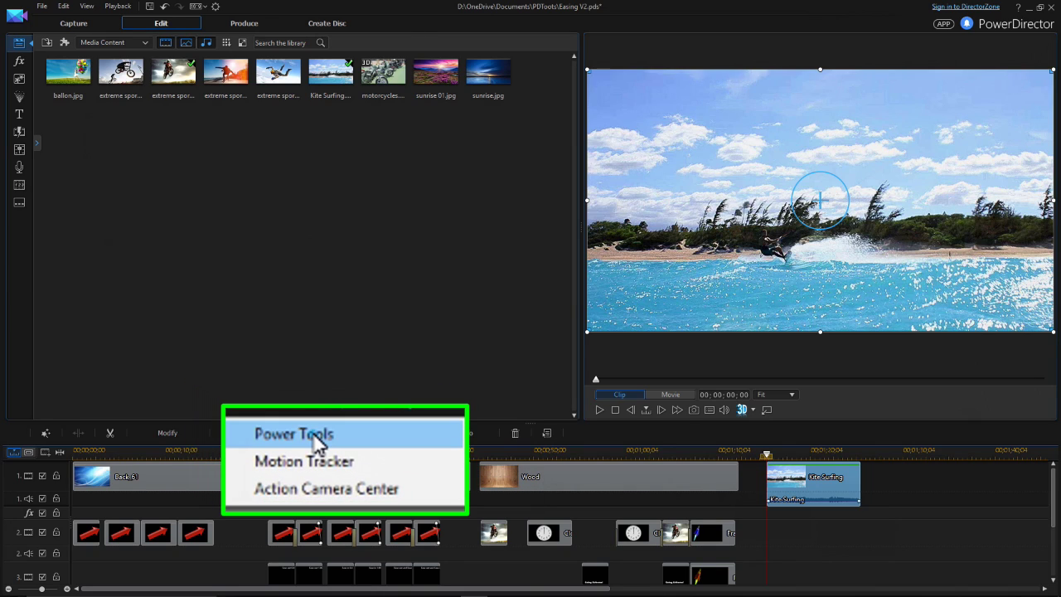
left_click(319, 436)
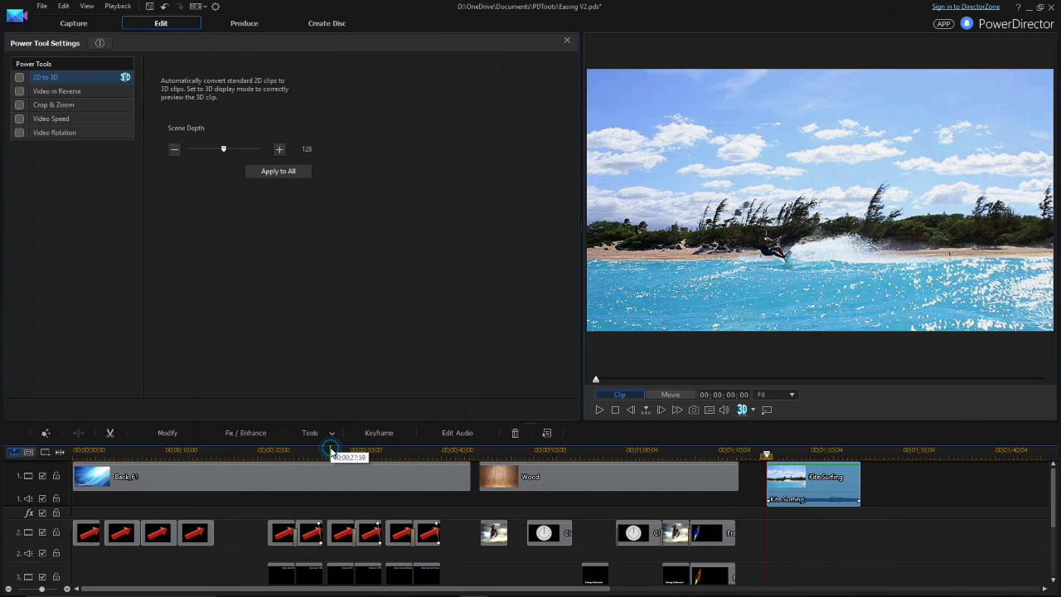
left_click(19, 118)
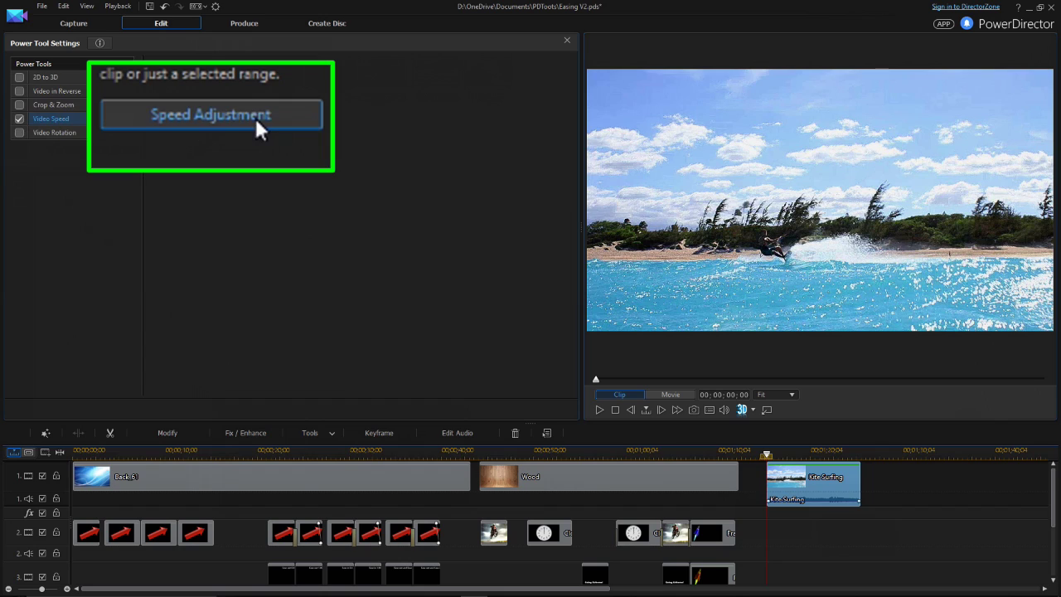
left_click(254, 116)
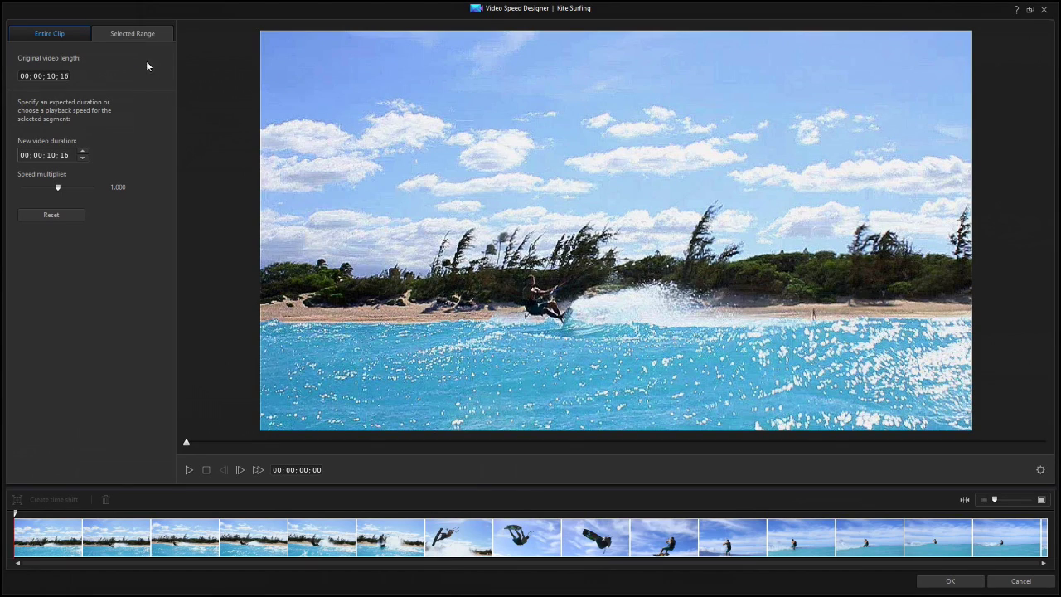
In Selected Range mode, create a 00;00;00;41 time shift at the jump, 00;00;04;02
left_click(131, 37)
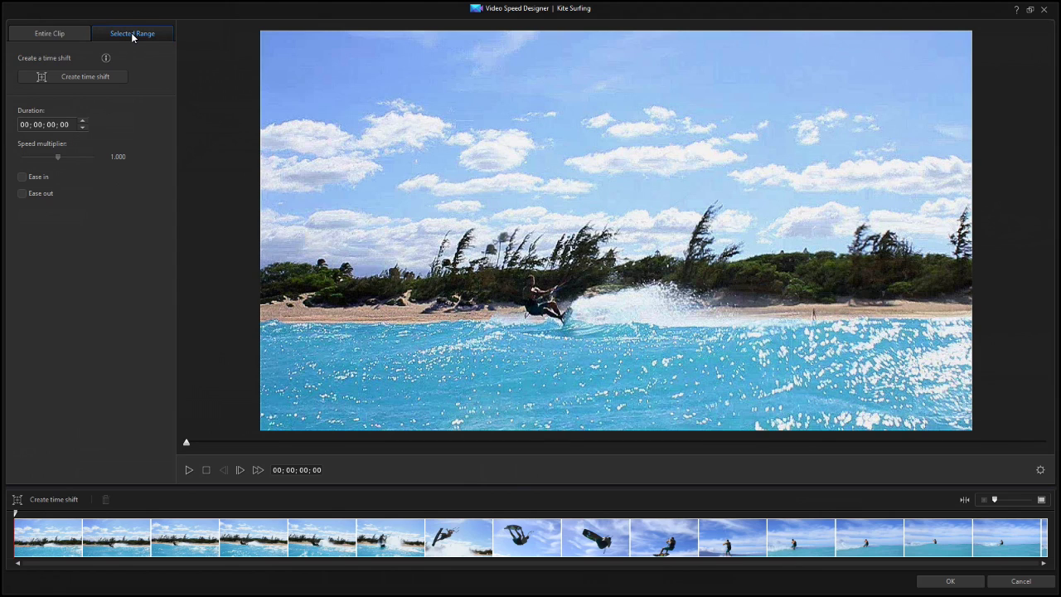
left_click_drag(17, 516, 421, 531)
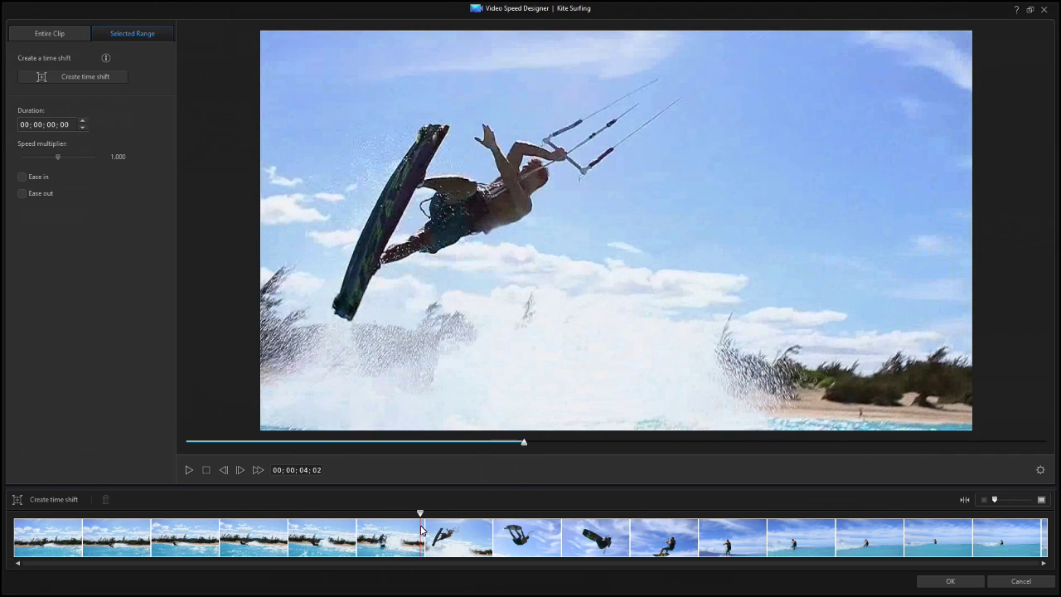
left_click(92, 77)
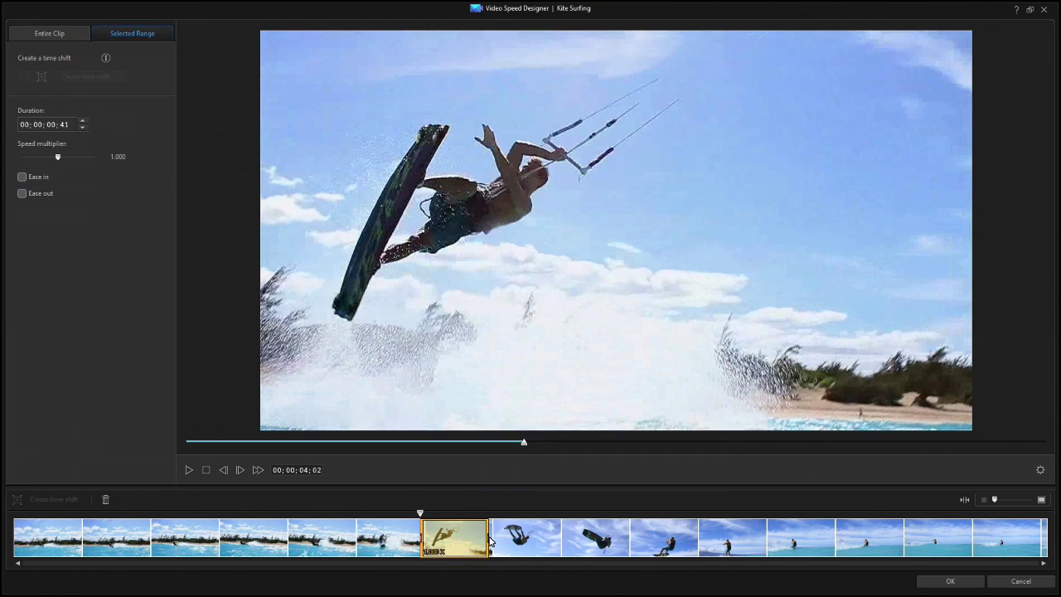
Stretch the time-shift range over the jump and set its speed multiplier to 0.310, lasting 00;00;07;38
left_click_drag(489, 541, 674, 563)
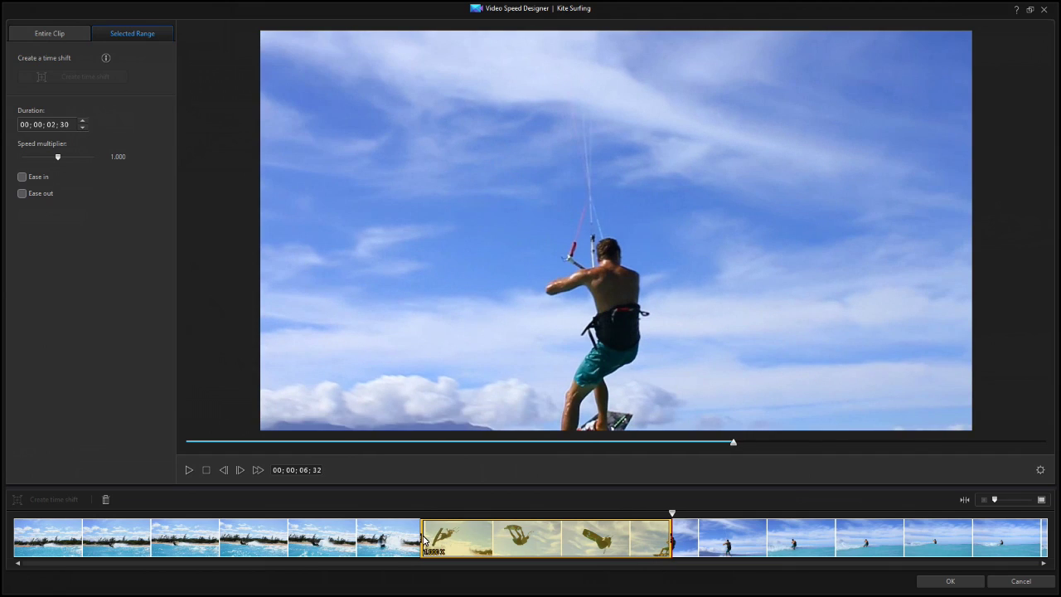
left_click_drag(424, 540, 440, 543)
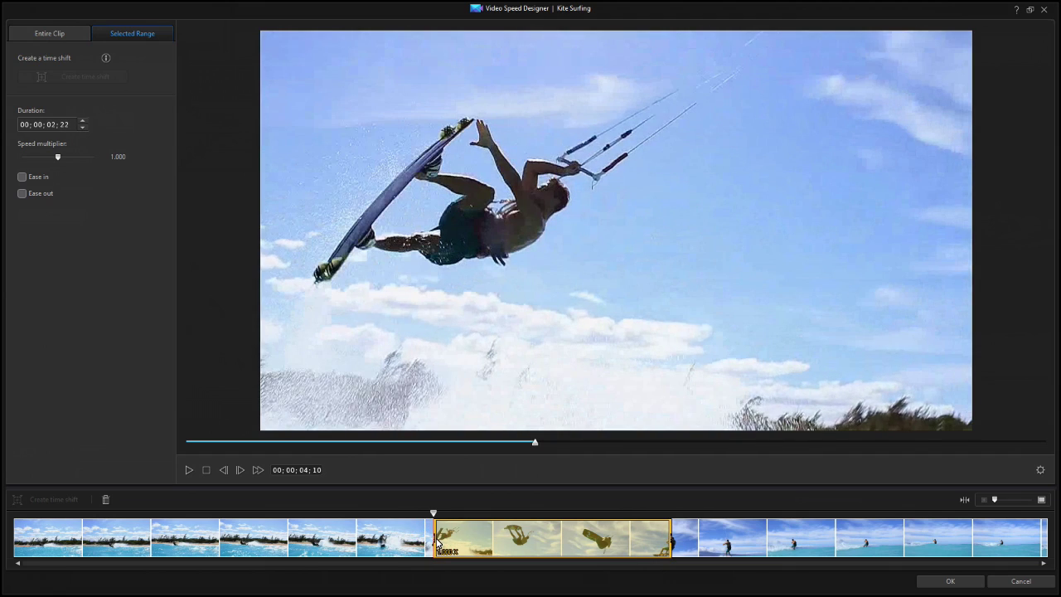
left_click(53, 126)
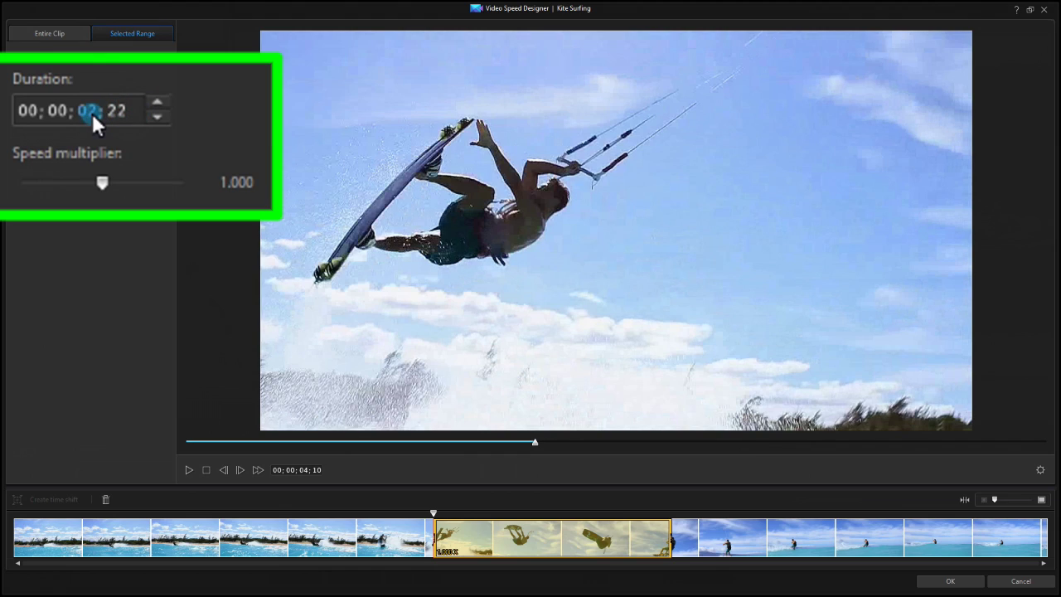
key("Up")
key("Up")
key("Up")
key("Up")
key("Up")
key("Up")
key("Up")
key("Up")
key("Tab")
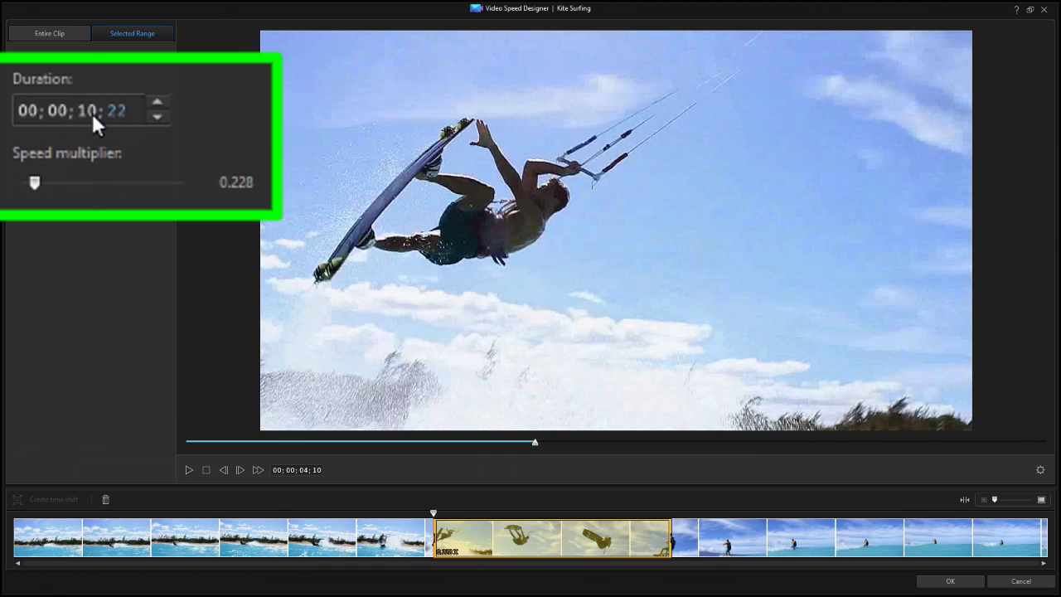
type("00")
mouse_move(36, 178)
left_mouse_down()
mouse_move(129, 182)
mouse_move(1, 190)
mouse_move(19, 185)
left_mouse_up()
mouse_move(20, 184)
left_mouse_down()
mouse_move(197, 202)
mouse_move(185, 184)
mouse_move(38, 189)
left_mouse_up()
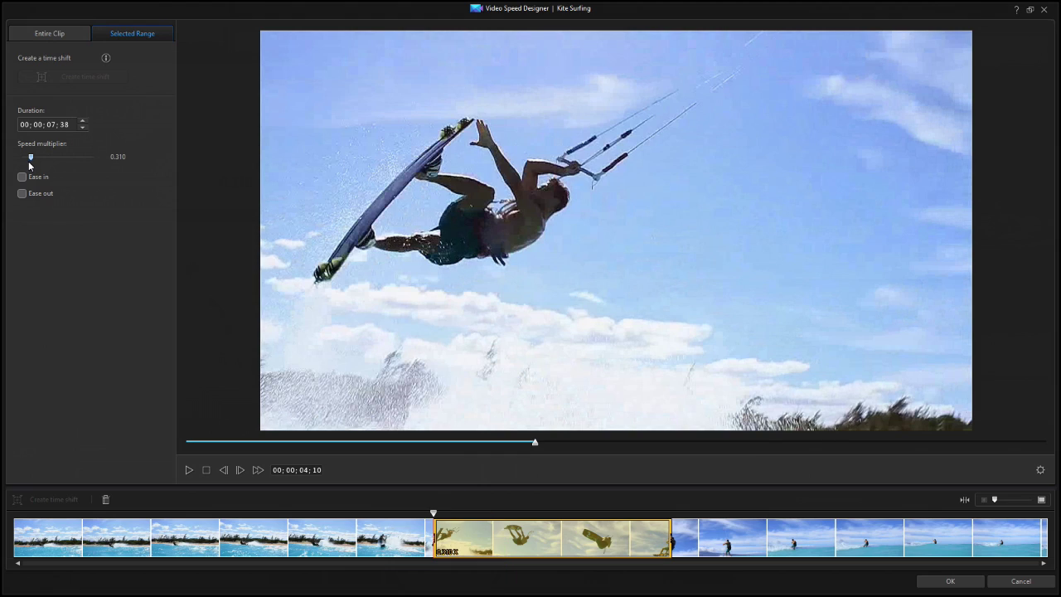
Enable Ease out and Ease in on the 0.310 jump range, shortening it to 00;00;05;24
left_click(21, 193)
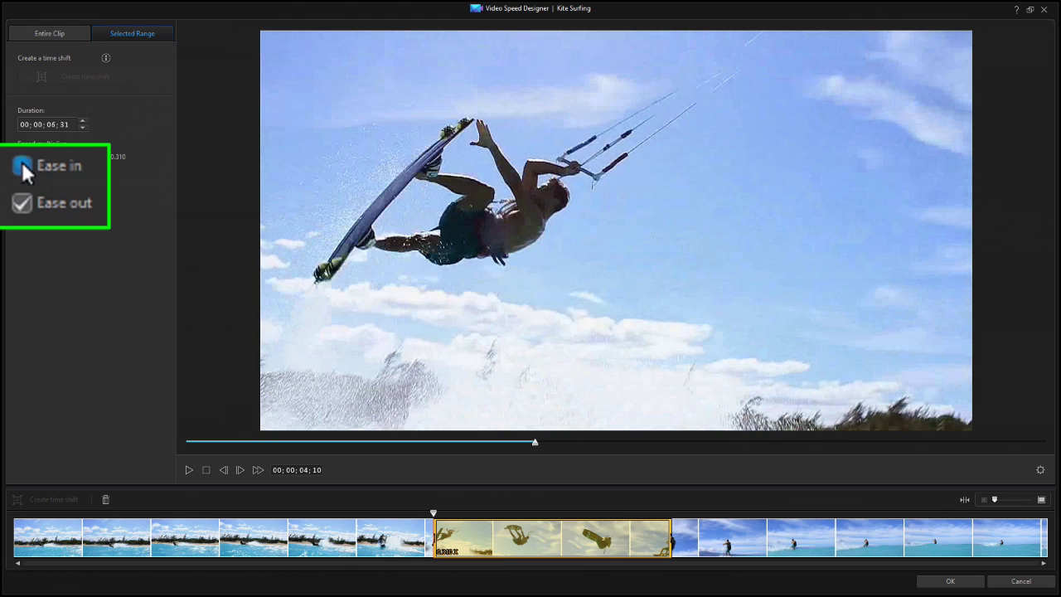
left_click(22, 165)
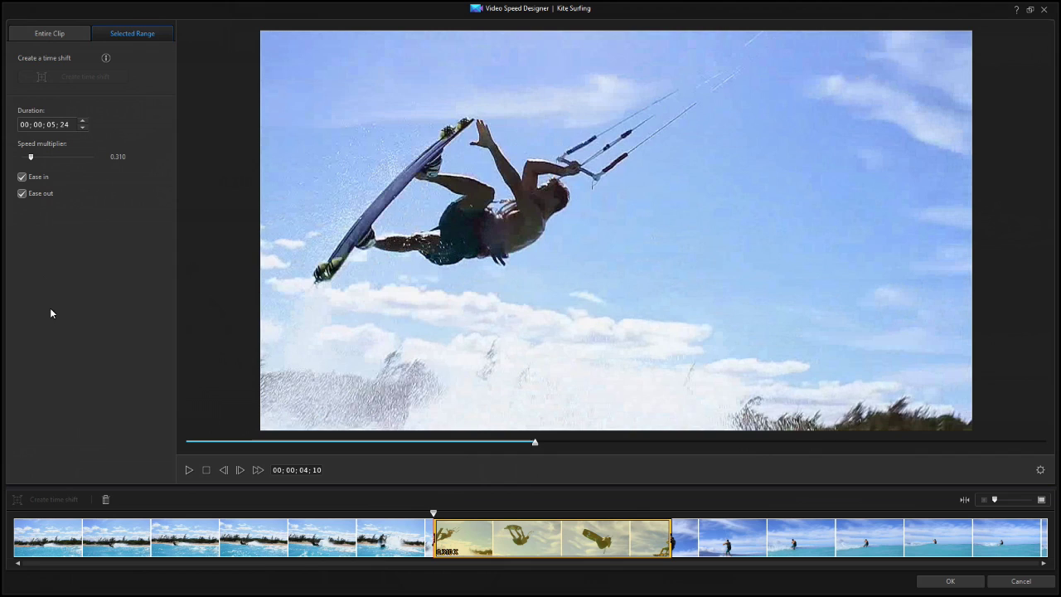
left_click(65, 515)
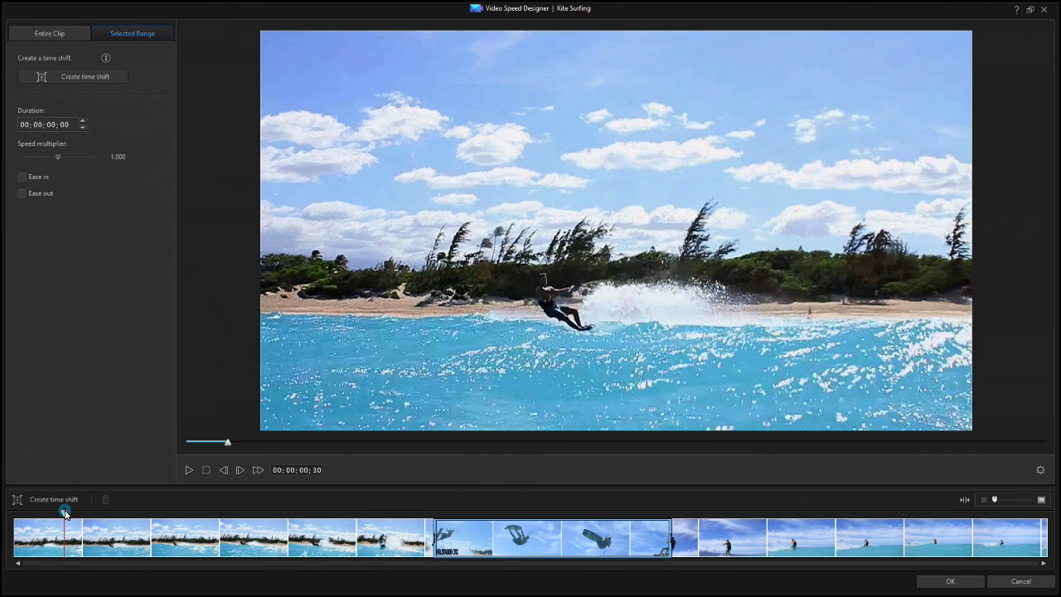
left_click(16, 517)
left_click(65, 497)
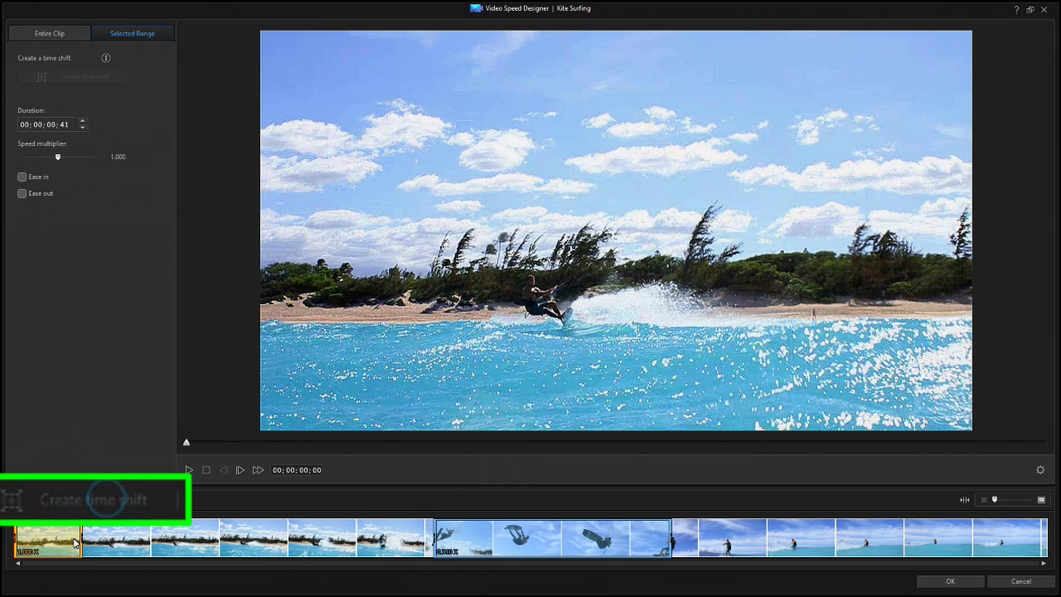
left_click_drag(82, 539, 405, 538)
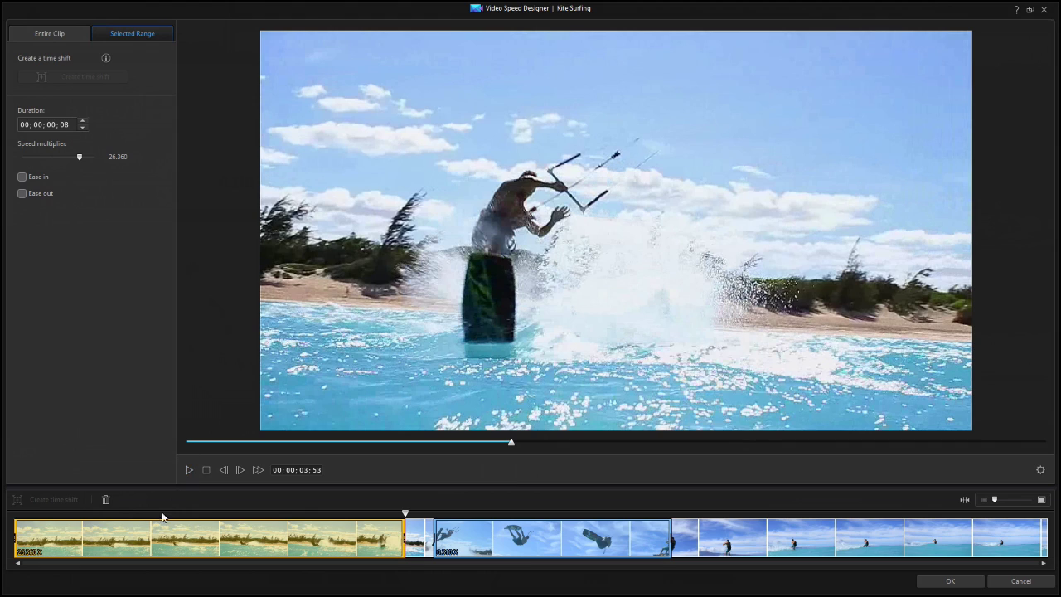
left_click(105, 499)
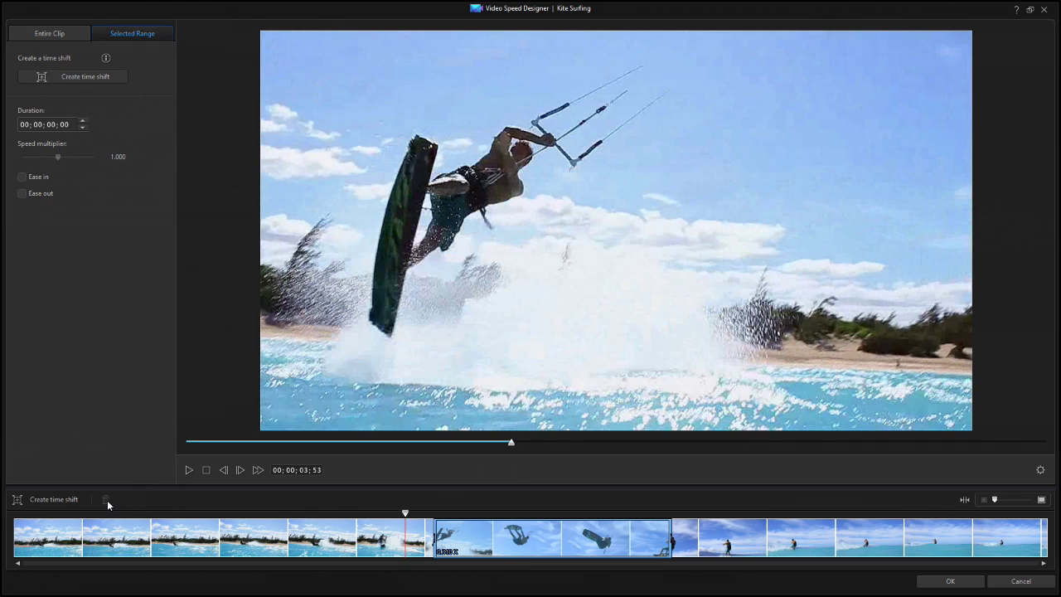